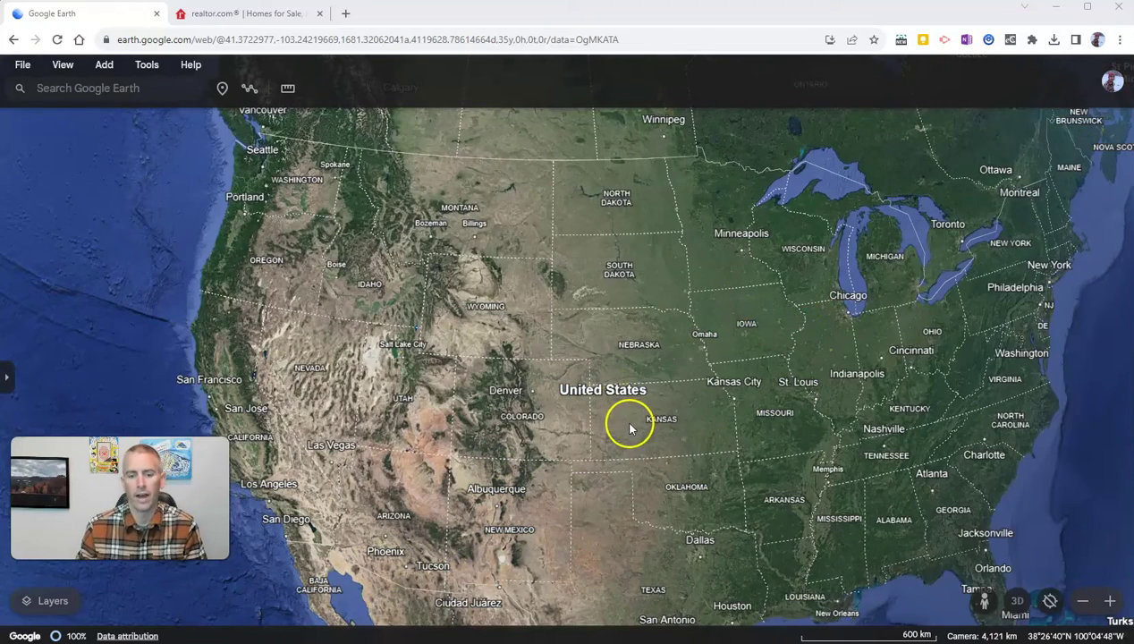
Step: Zoom in on the US map and pan until Wyoming sits near the centre
{"action": "scroll", "coordinate": [572, 405], "scroll_direction": "up", "scroll_amount": 5}
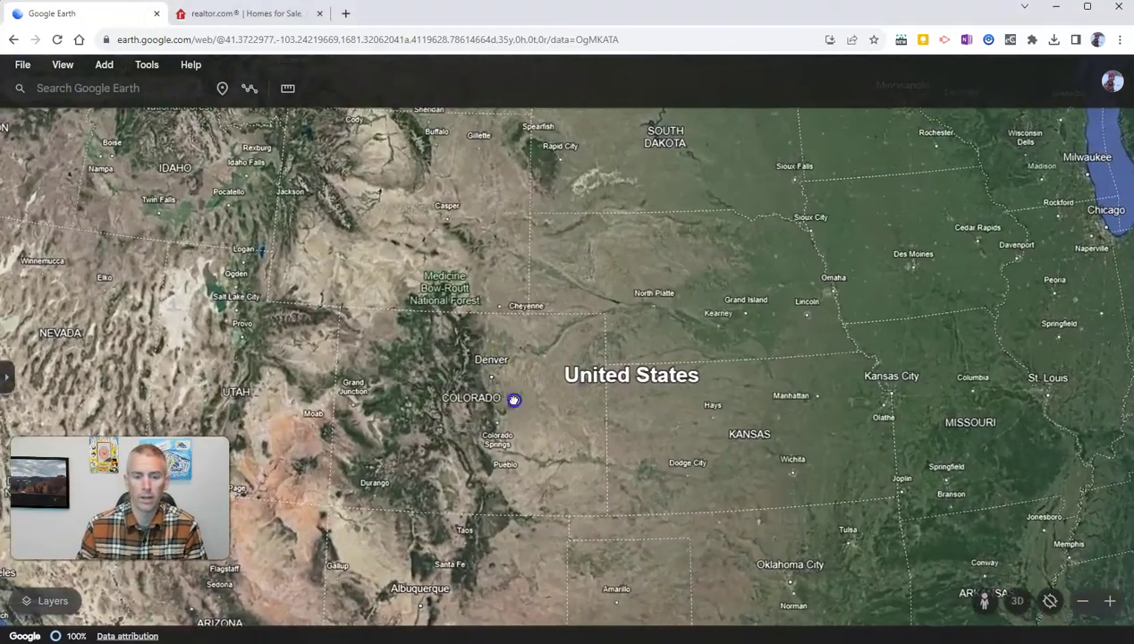
{"action": "left_click_drag", "start_coordinate": [514, 400], "coordinate": [640, 527]}
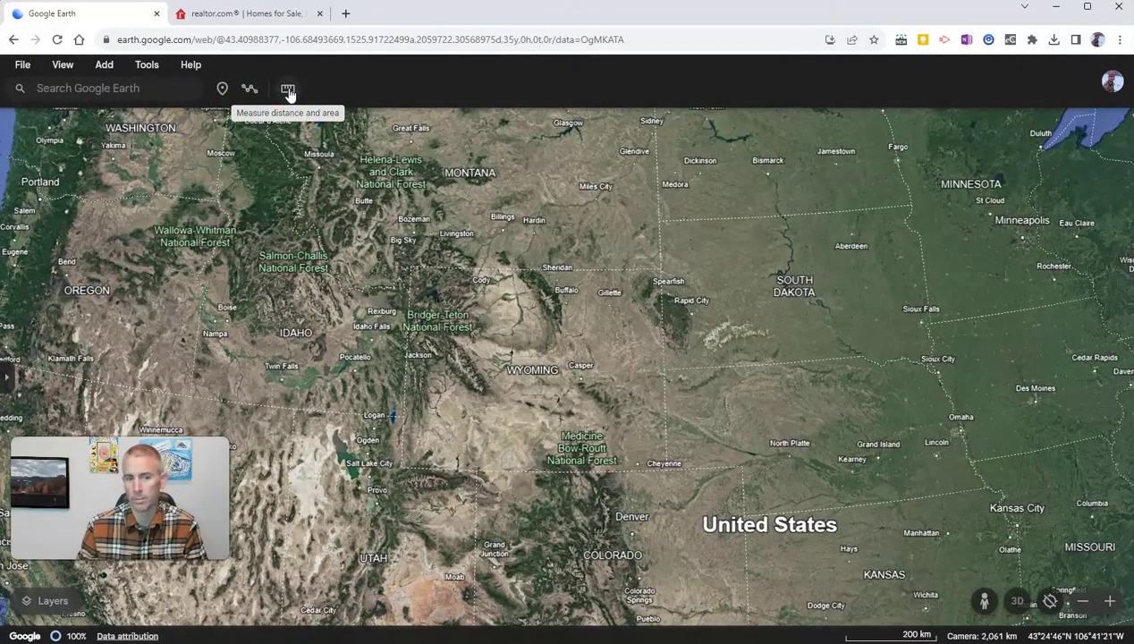
Step: Measure a 357.22 mi line from near Jackson to Wyoming's eastern border, then close the measurement
{"action": "left_click", "coordinate": [288, 90]}
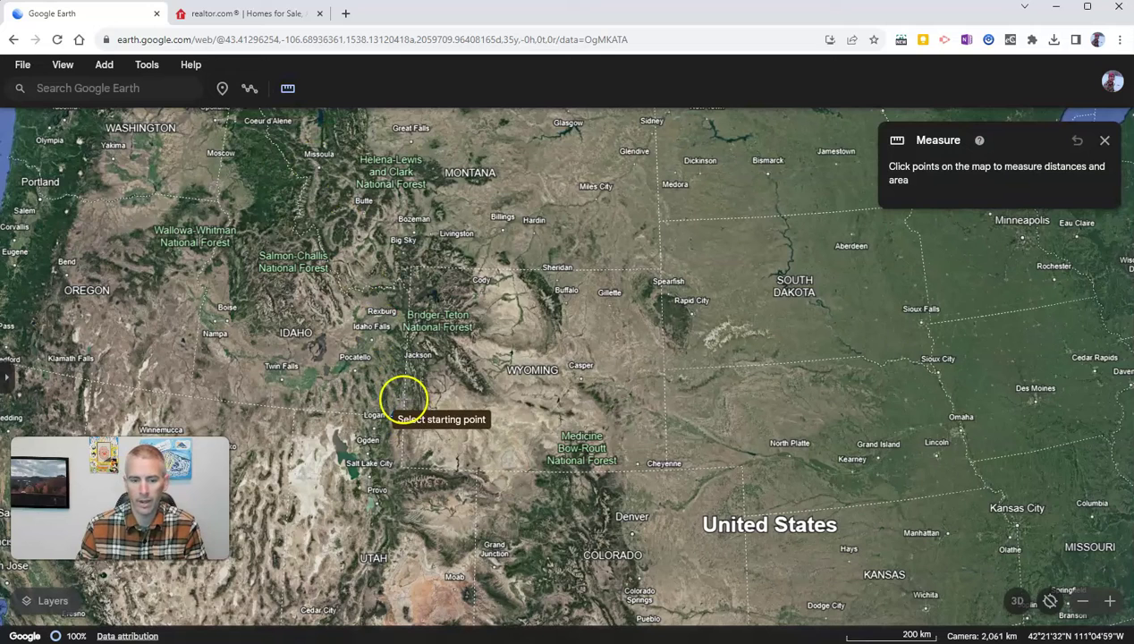
{"action": "left_click", "coordinate": [405, 399]}
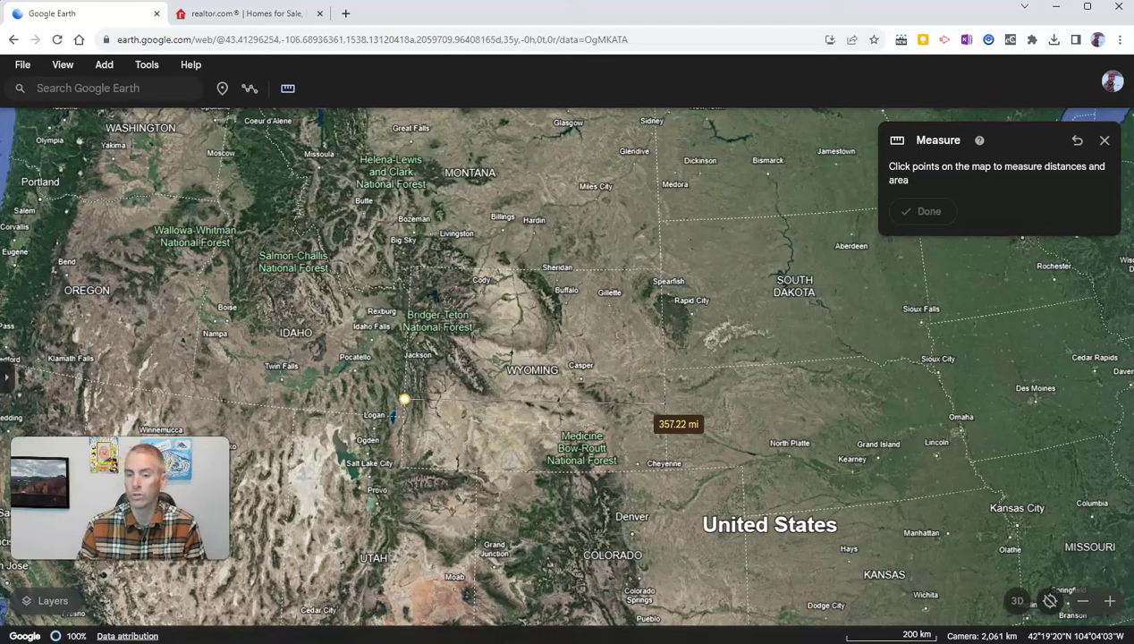
{"action": "left_click", "coordinate": [665, 405]}
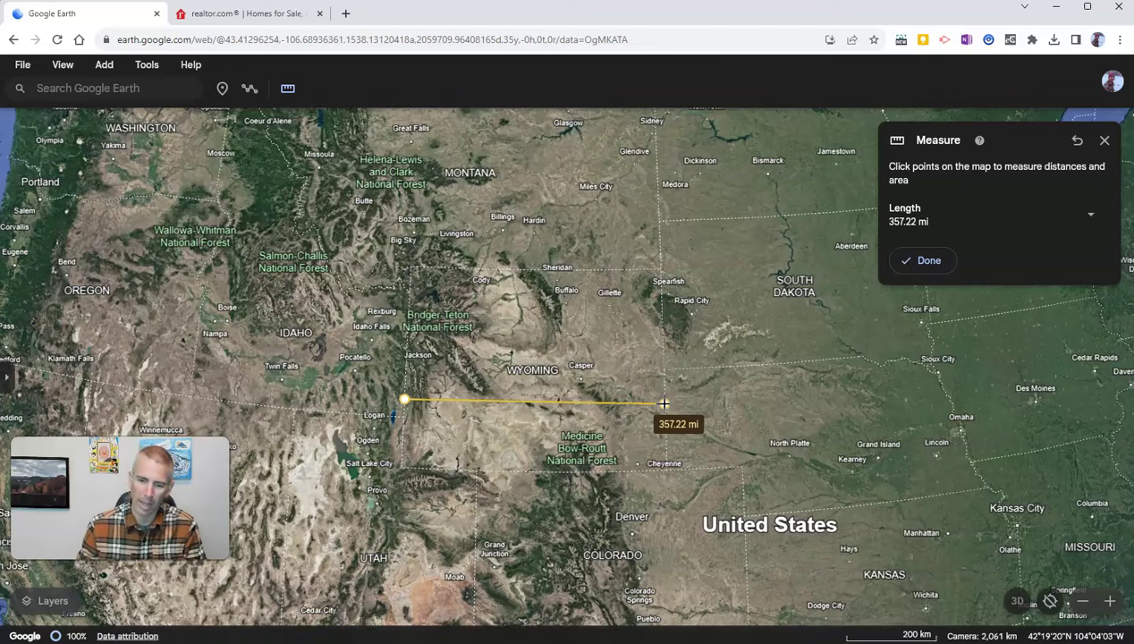
{"action": "left_click", "coordinate": [664, 405]}
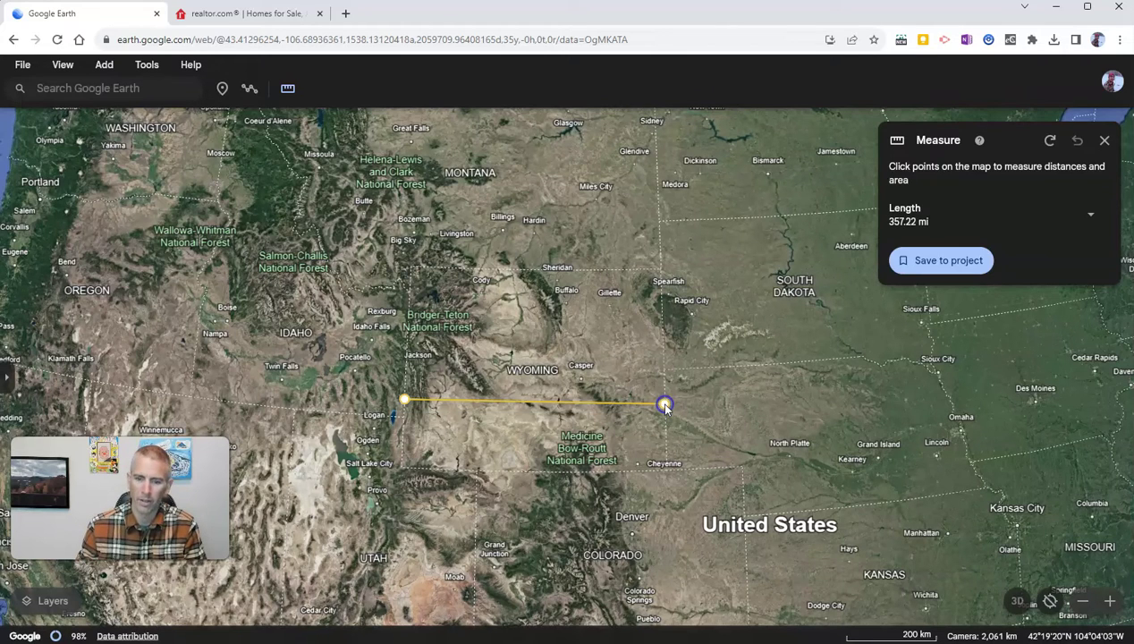
{"action": "left_click", "coordinate": [1105, 140]}
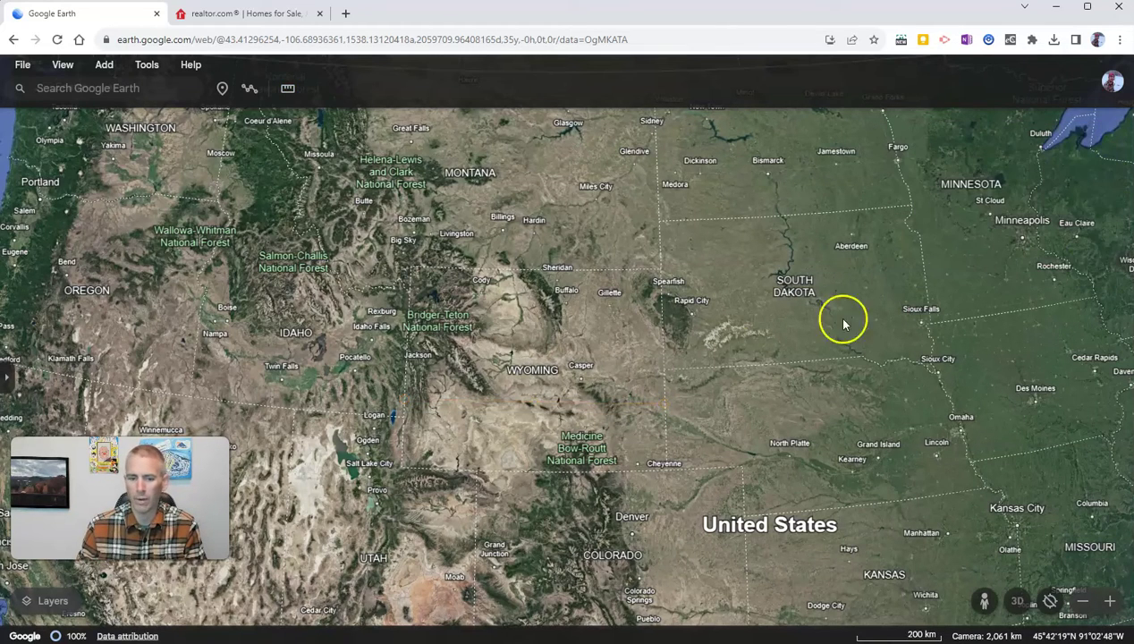
Step: Zoom into central Wyoming around Casper
{"action": "double_click", "coordinate": [537, 428]}
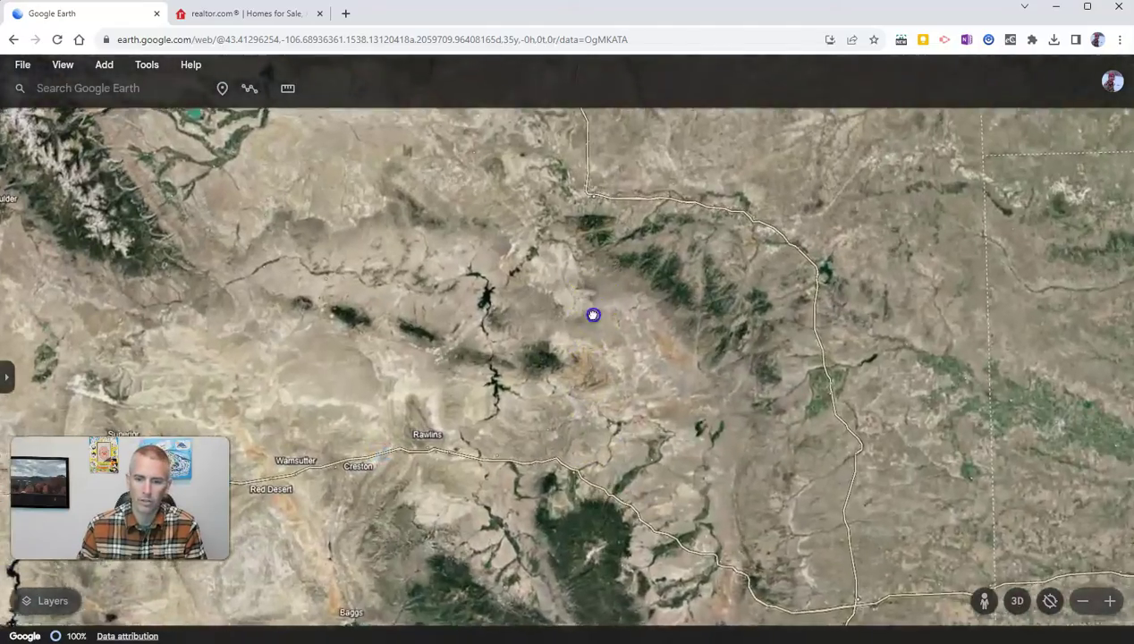
{"action": "left_click_drag", "start_coordinate": [593, 315], "coordinate": [607, 479]}
{"action": "scroll", "coordinate": [480, 428], "scroll_direction": "up", "scroll_amount": 3}
{"action": "scroll", "coordinate": [607, 480], "scroll_direction": "up", "scroll_amount": 5}
Step: Pan east past Glendo Reservoir and zoom in on the striped square farm fields
{"action": "left_click_drag", "start_coordinate": [775, 442], "coordinate": [474, 450]}
{"action": "left_click_drag", "start_coordinate": [828, 408], "coordinate": [510, 402]}
{"action": "left_click_drag", "start_coordinate": [775, 411], "coordinate": [572, 400]}
{"action": "left_click_drag", "start_coordinate": [715, 405], "coordinate": [511, 397]}
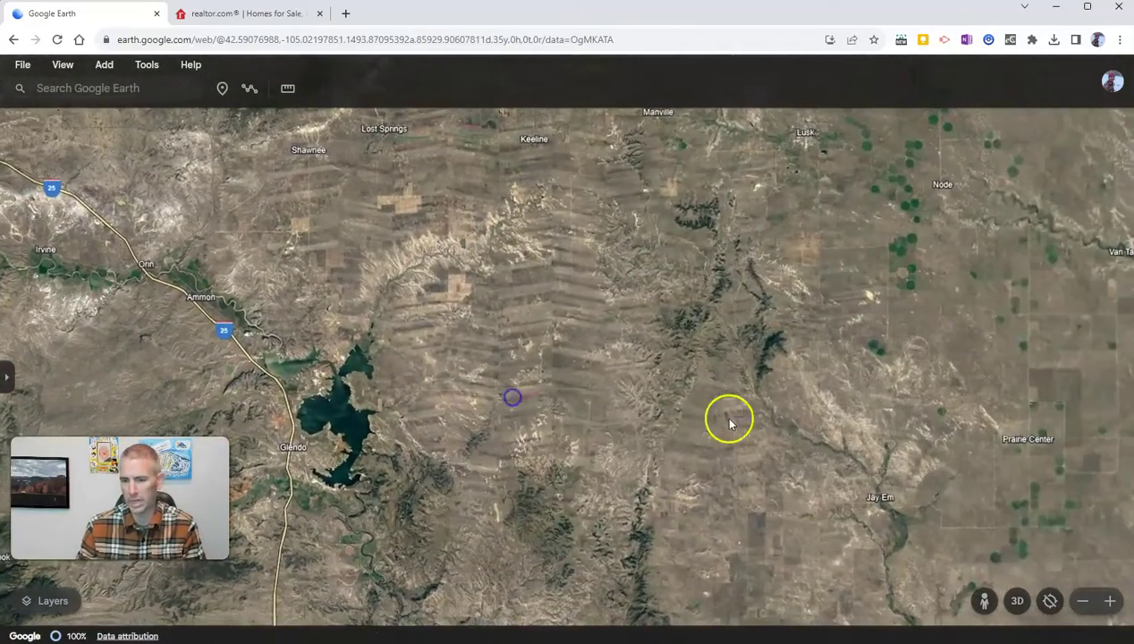
{"action": "scroll", "coordinate": [743, 428], "scroll_direction": "up", "scroll_amount": 2}
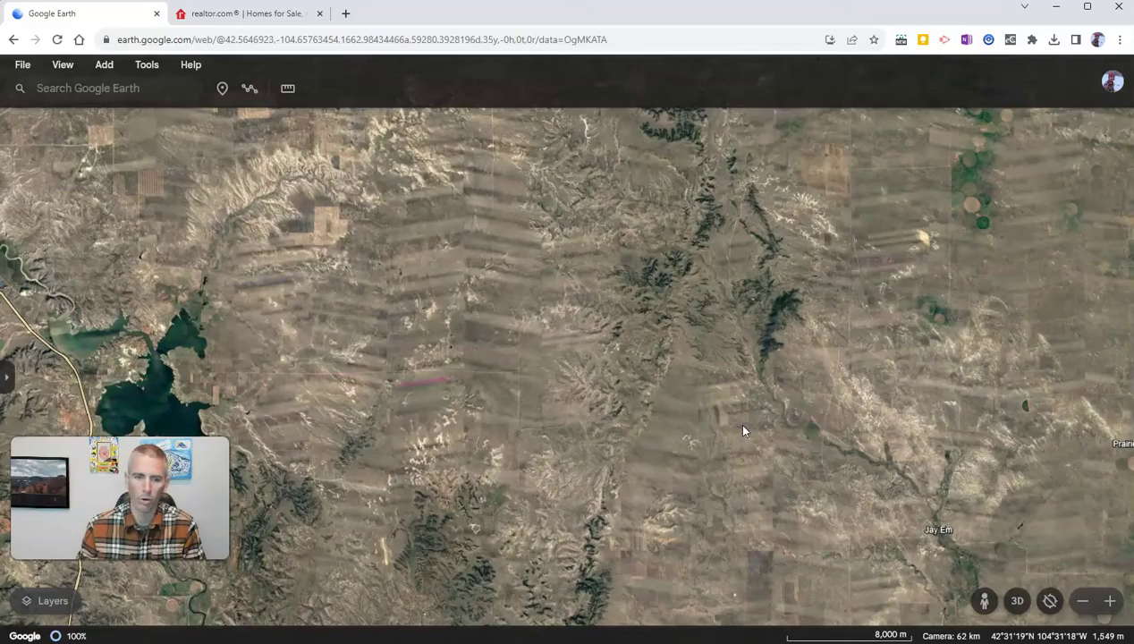
{"action": "left_click_drag", "start_coordinate": [522, 358], "coordinate": [810, 456]}
{"action": "left_click_drag", "start_coordinate": [560, 380], "coordinate": [595, 472]}
{"action": "scroll", "coordinate": [465, 335], "scroll_direction": "up", "scroll_amount": 2}
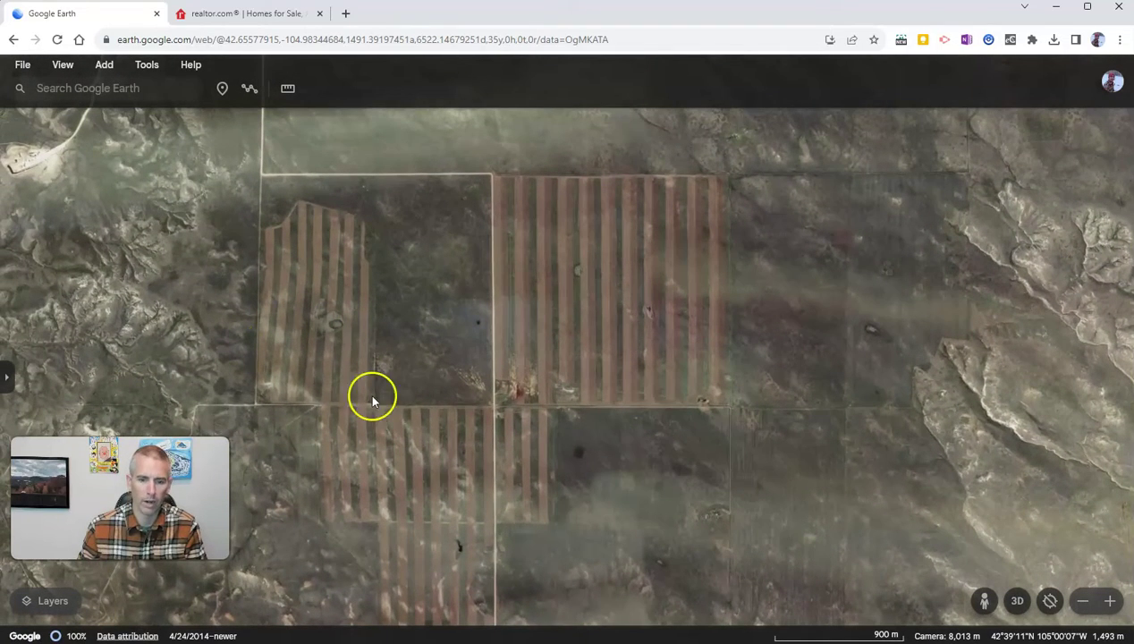
Step: Outline the square field's four corners, measuring 4.06 mi perimeter and 1.03 mi² area
{"action": "left_click", "coordinate": [289, 91]}
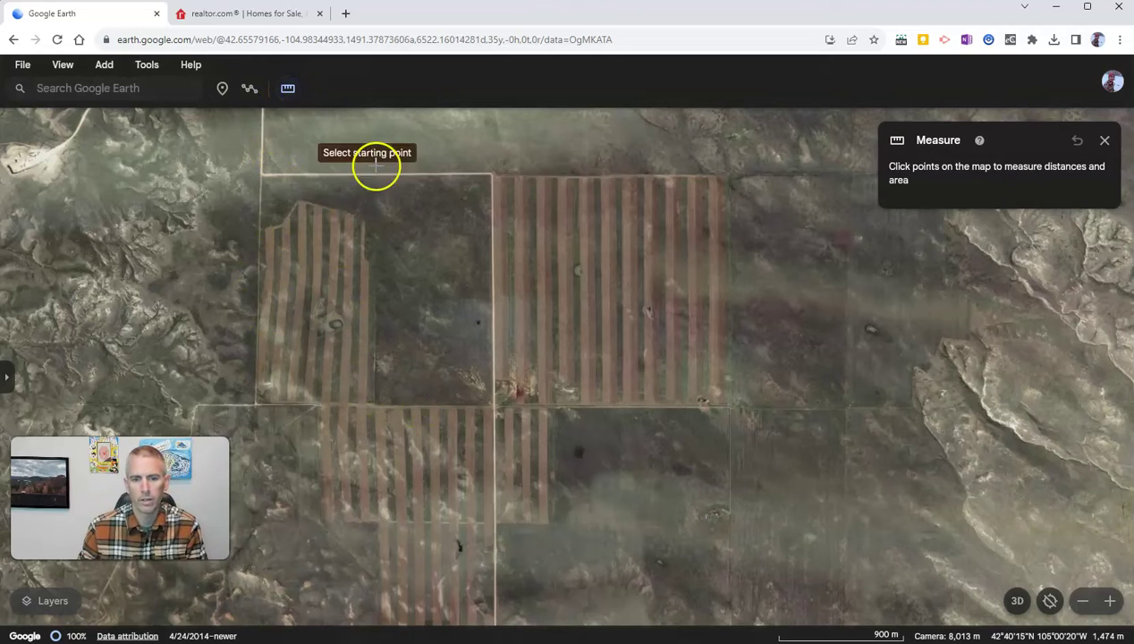
{"action": "left_click", "coordinate": [493, 177]}
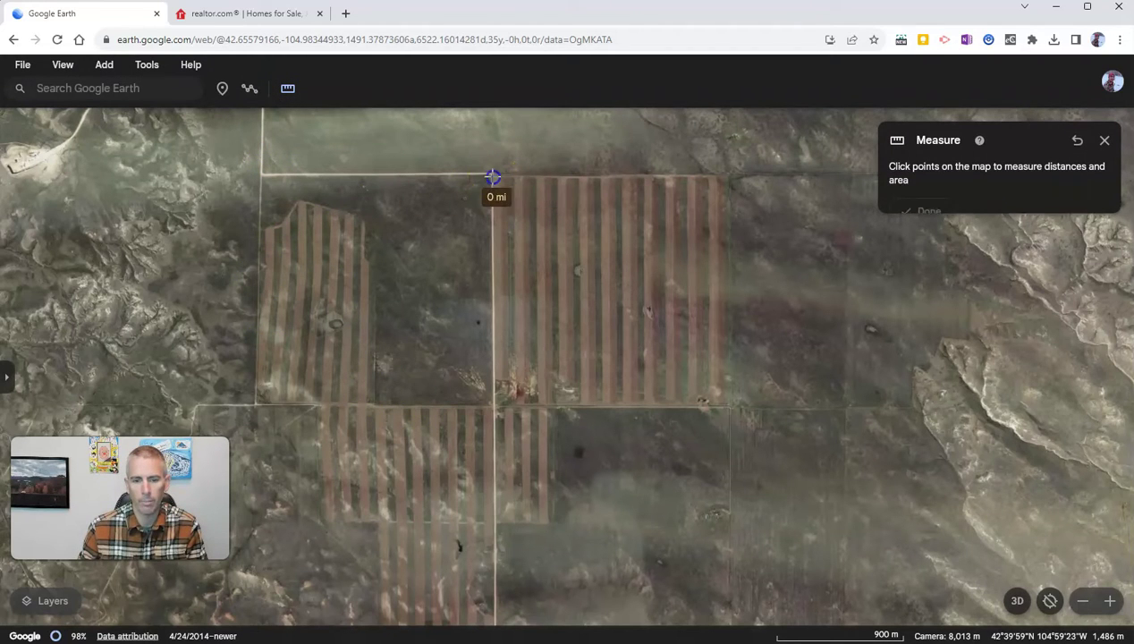
{"action": "left_click", "coordinate": [494, 408]}
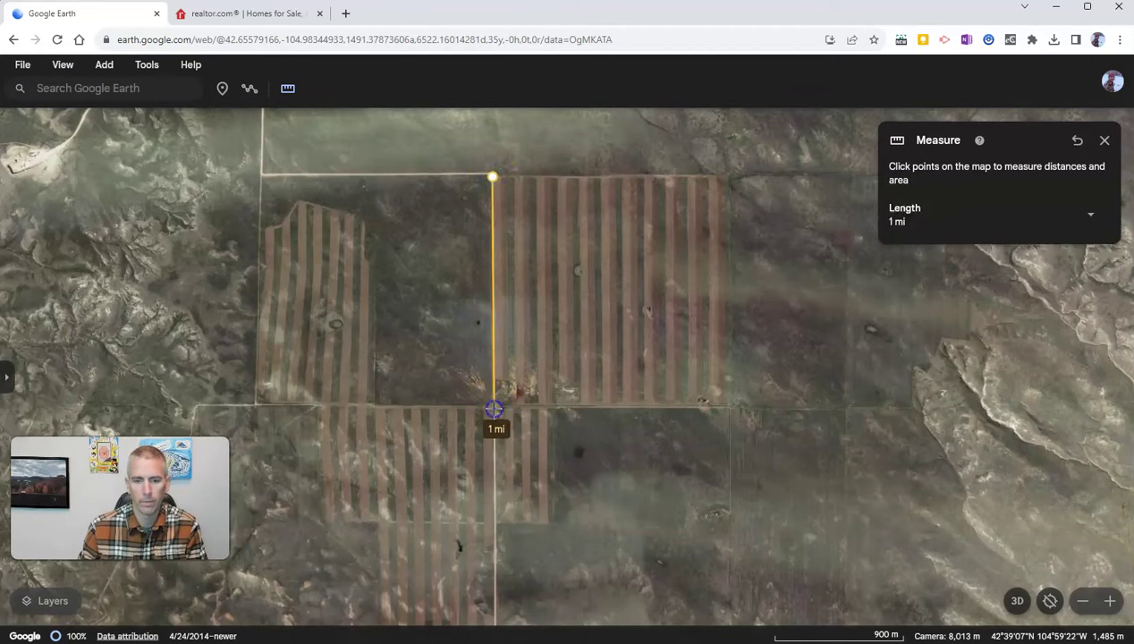
{"action": "left_click", "coordinate": [732, 408]}
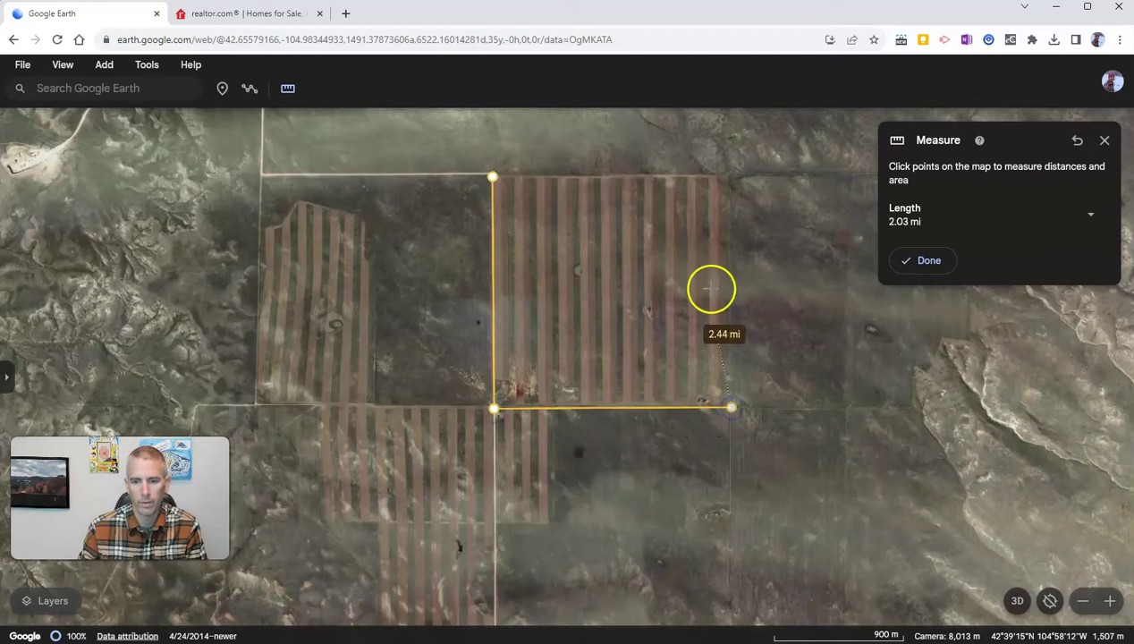
{"action": "left_click", "coordinate": [731, 176]}
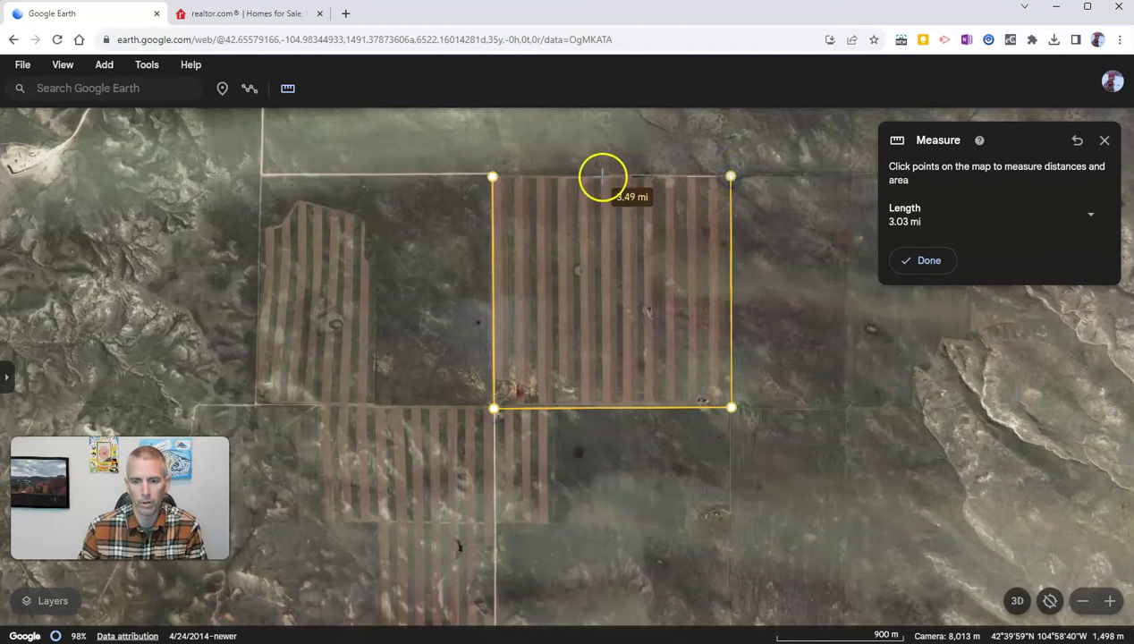
{"action": "left_click", "coordinate": [493, 176]}
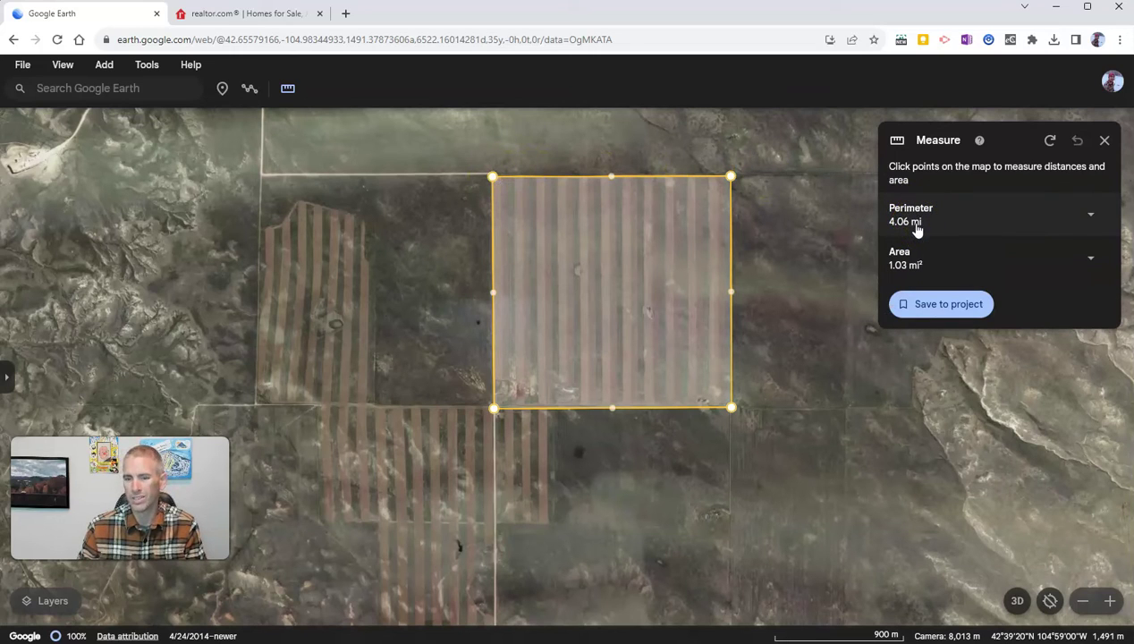
Step: Show the perimeter as 6.53 km and the area as 2.66 km², then close the measurement
{"action": "left_click", "coordinate": [923, 253]}
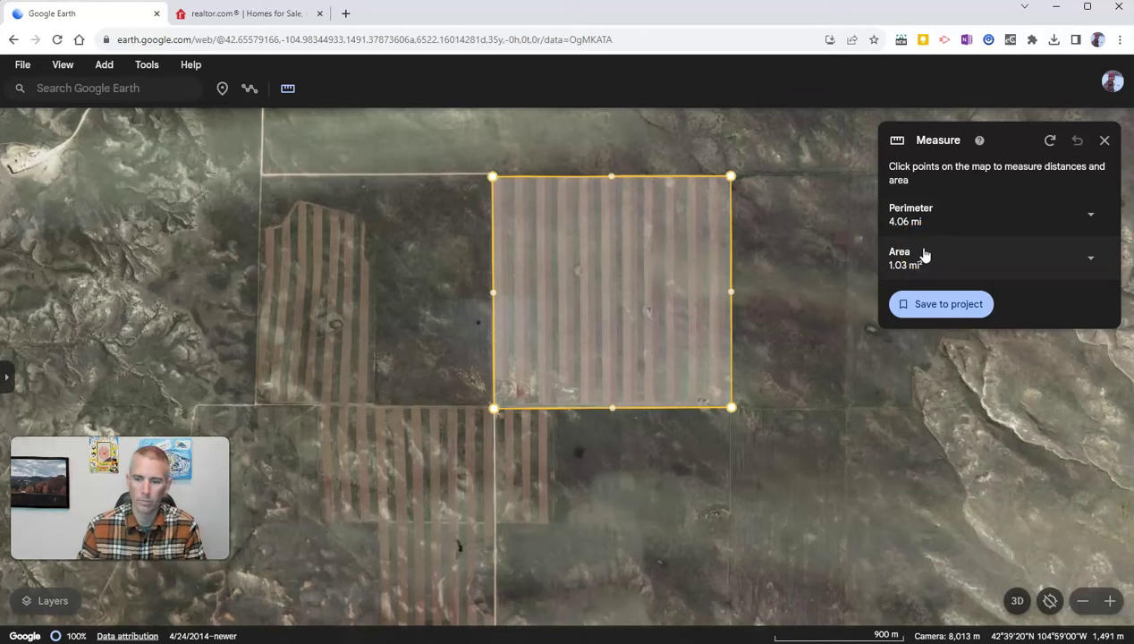
{"action": "left_click", "coordinate": [1091, 219]}
{"action": "left_click", "coordinate": [1057, 302]}
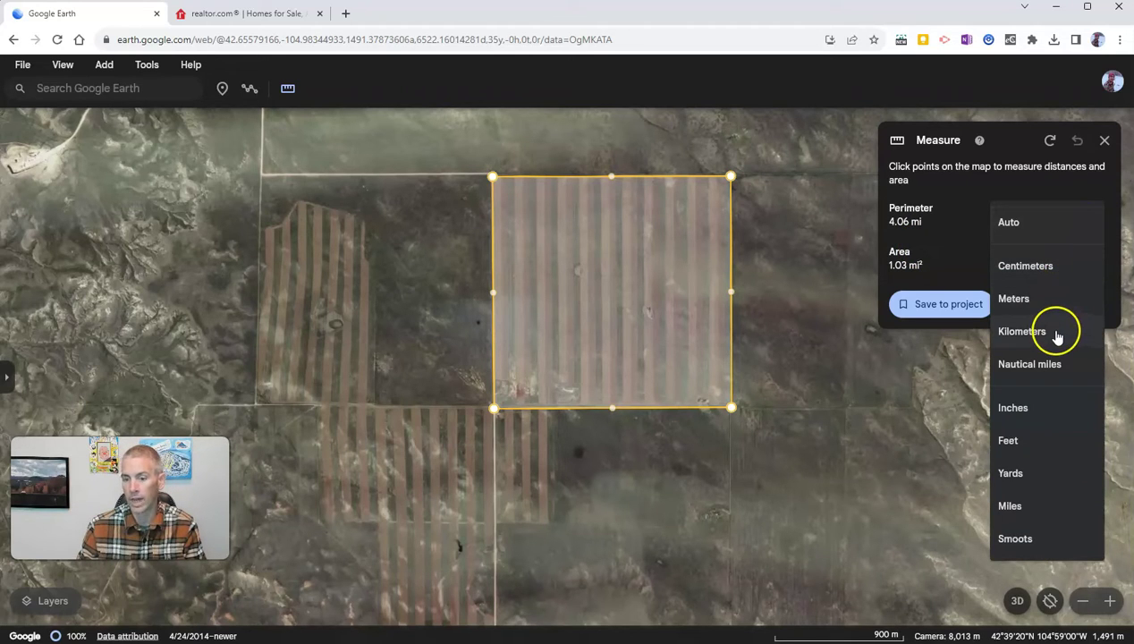
{"action": "left_click", "coordinate": [1057, 333]}
{"action": "left_click", "coordinate": [1089, 261]}
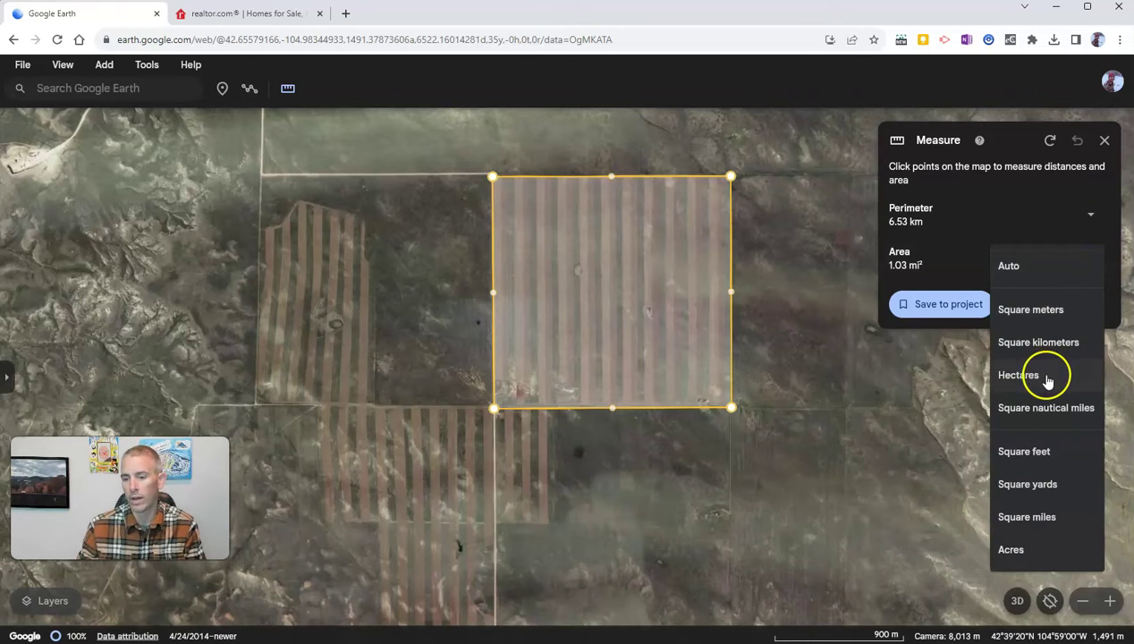
{"action": "left_click", "coordinate": [1043, 341]}
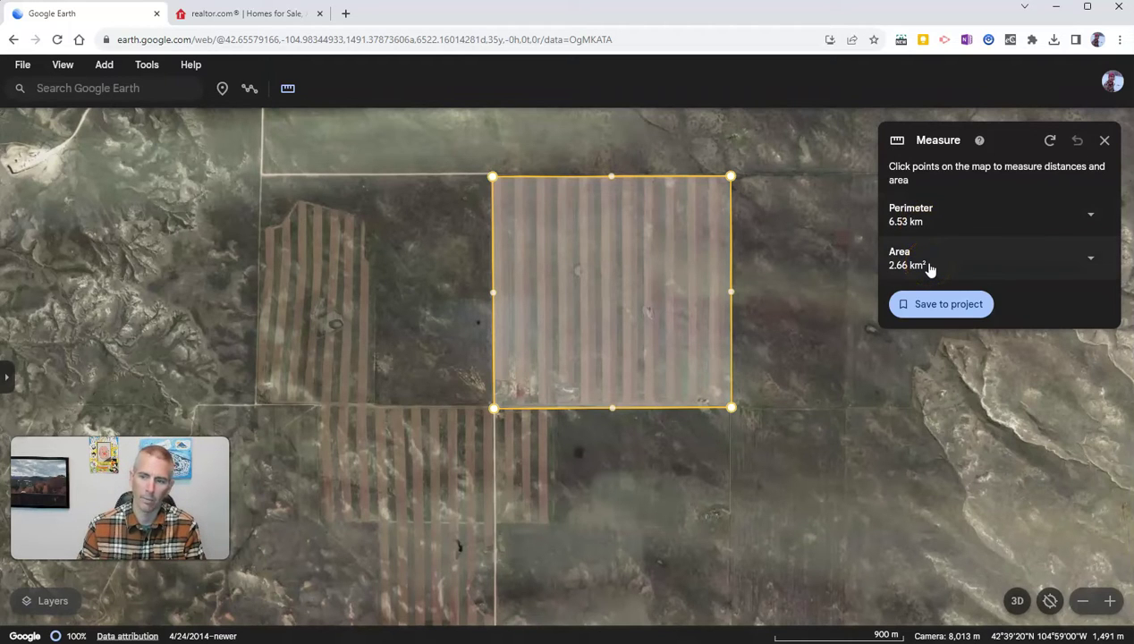
{"action": "left_click", "coordinate": [1104, 141]}
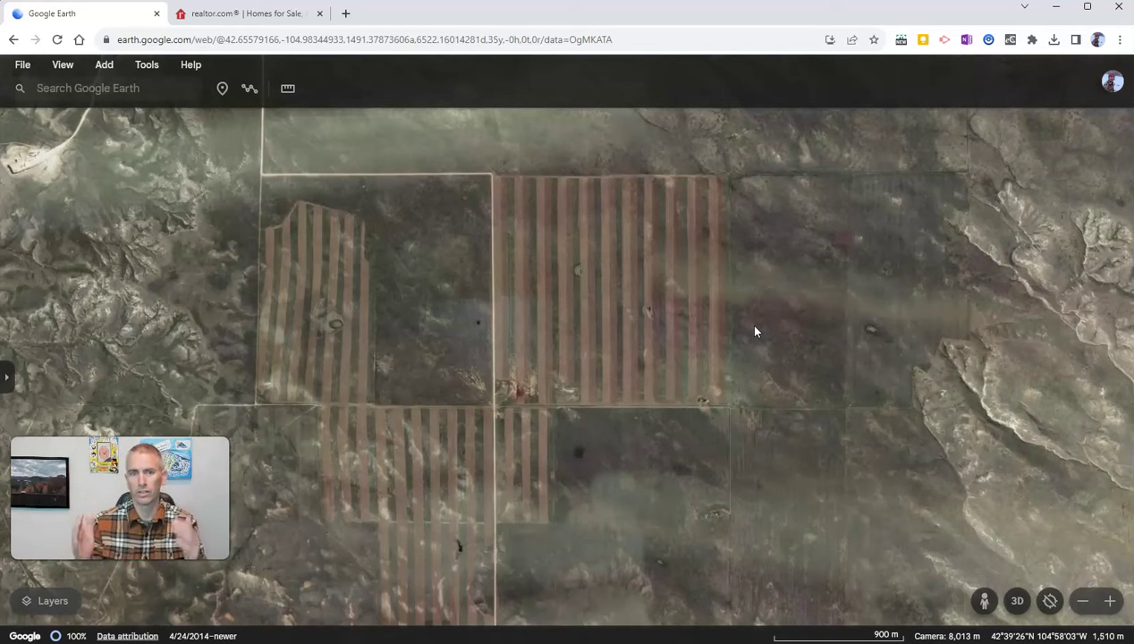
Step: Zoom out to a regional view showing Douglas, Glendo Reservoir and Interstate 25
{"action": "scroll", "coordinate": [777, 261], "scroll_direction": "down", "scroll_amount": 5}
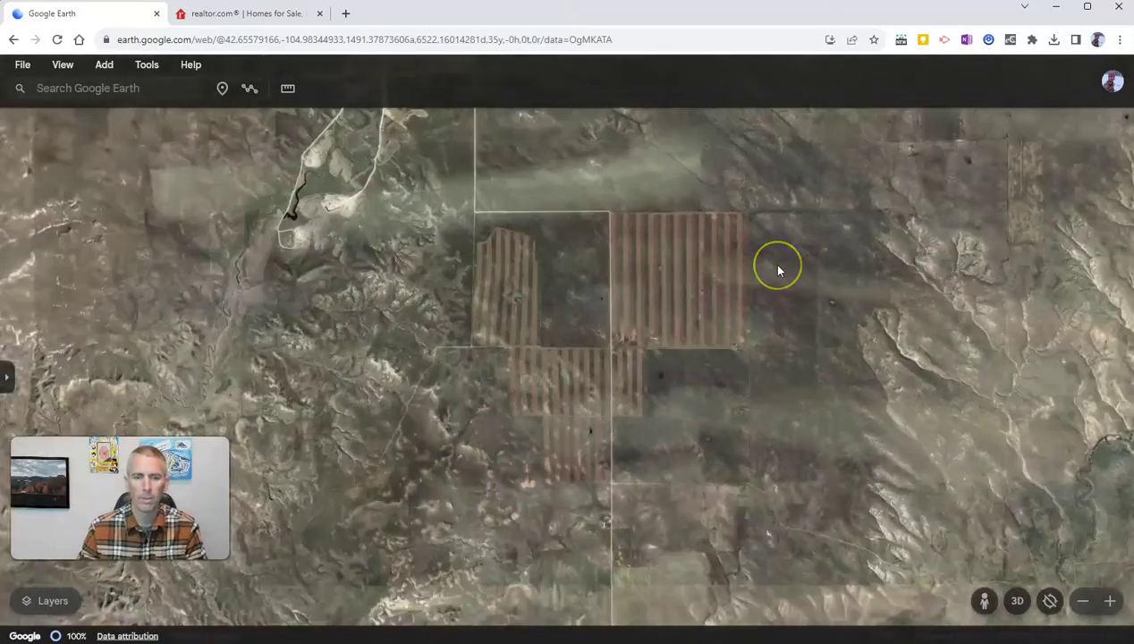
{"action": "scroll", "coordinate": [839, 291], "scroll_direction": "down", "scroll_amount": 5}
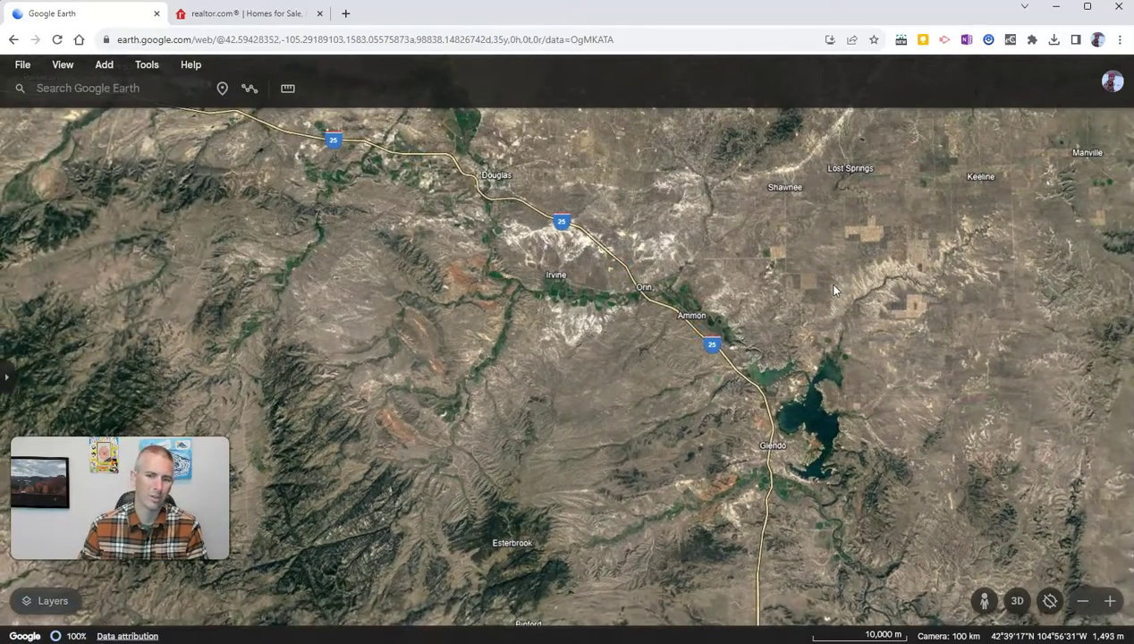
Step: Search 'fenway park', go to the Jersey Street result, and centre the stadium close up
{"action": "left_click", "coordinate": [135, 87]}
{"action": "type", "text": "fen"}
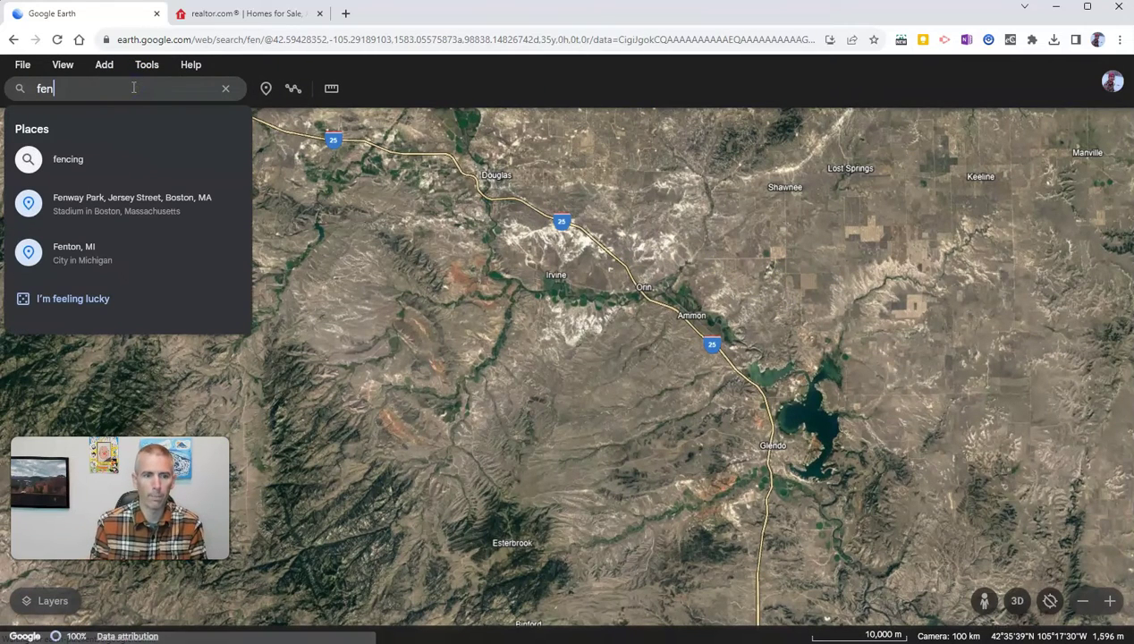
{"action": "type", "text": "way park"}
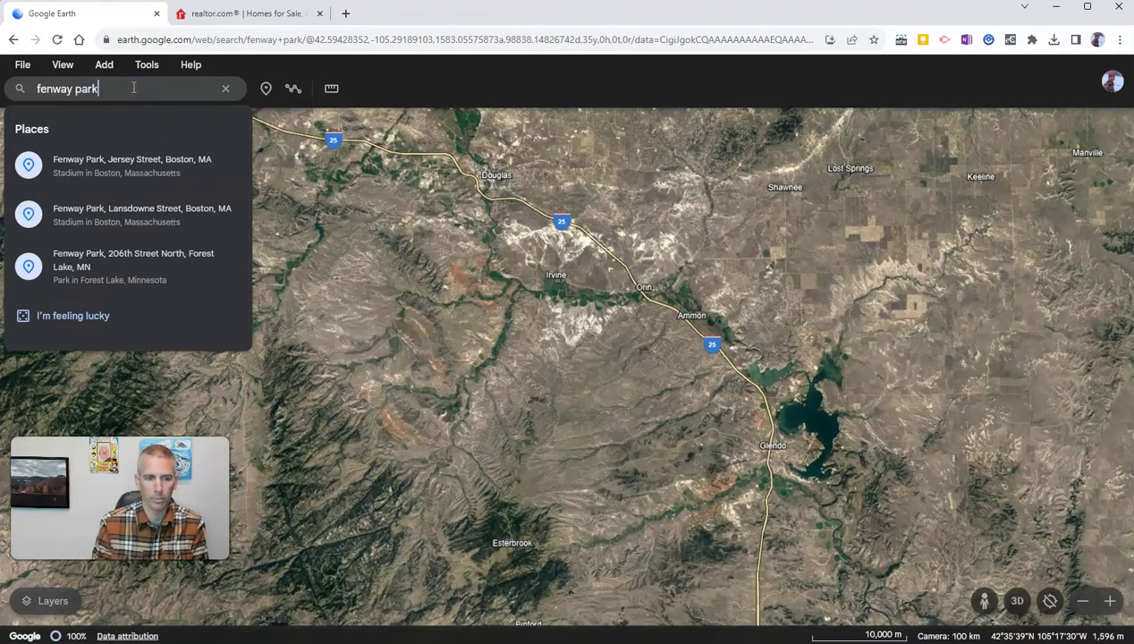
{"action": "left_click", "coordinate": [140, 159]}
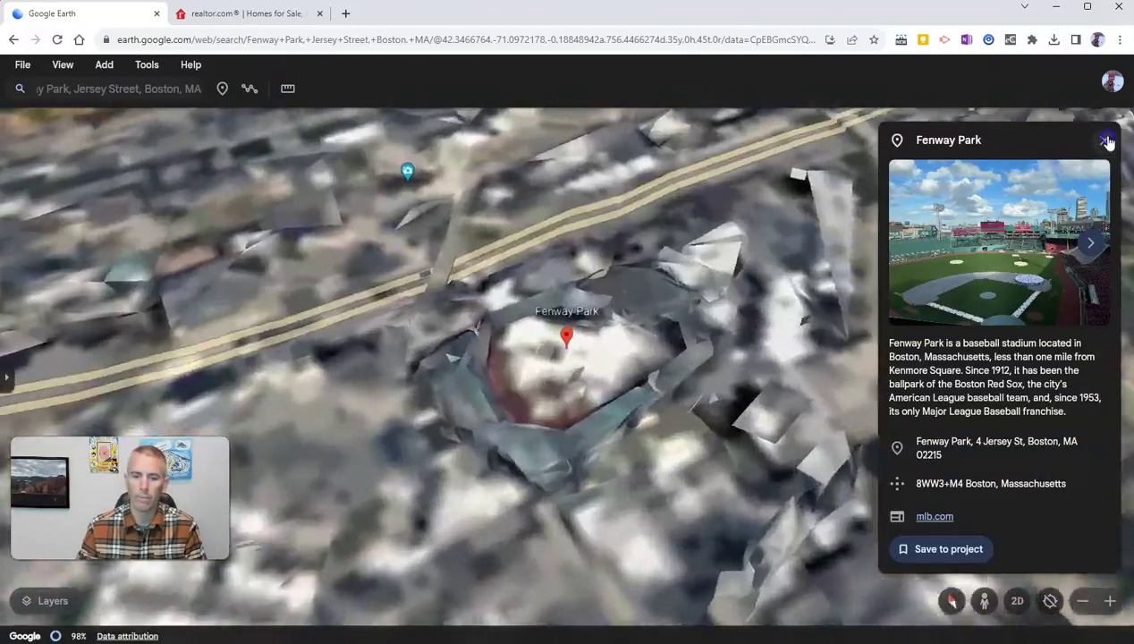
{"action": "left_click", "coordinate": [1107, 141]}
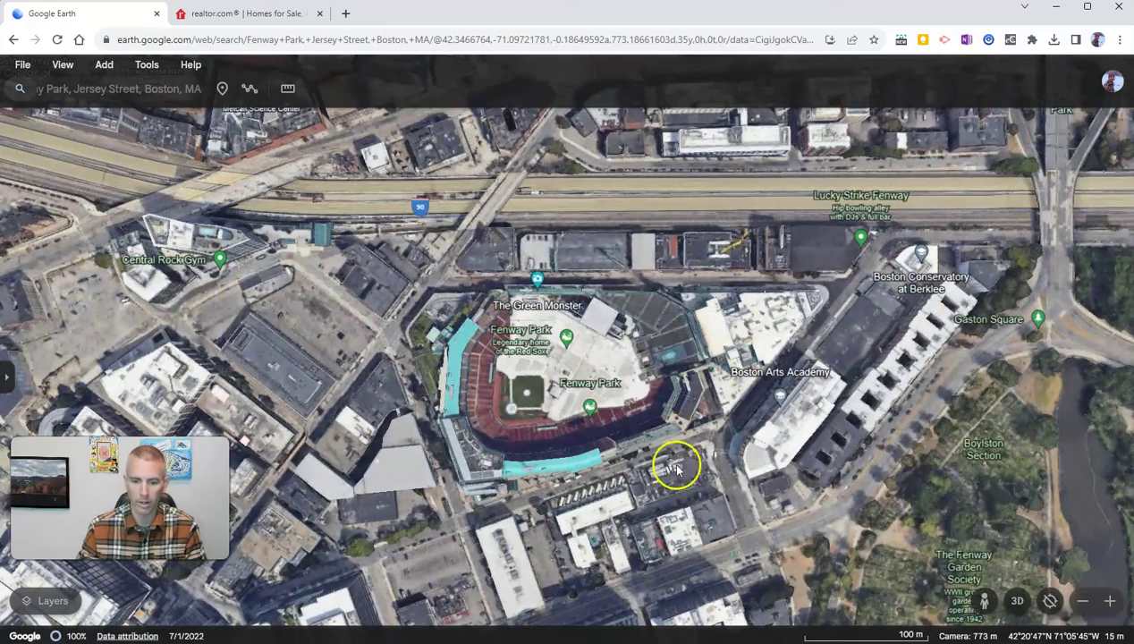
{"action": "scroll", "coordinate": [687, 474], "scroll_direction": "up", "scroll_amount": 3}
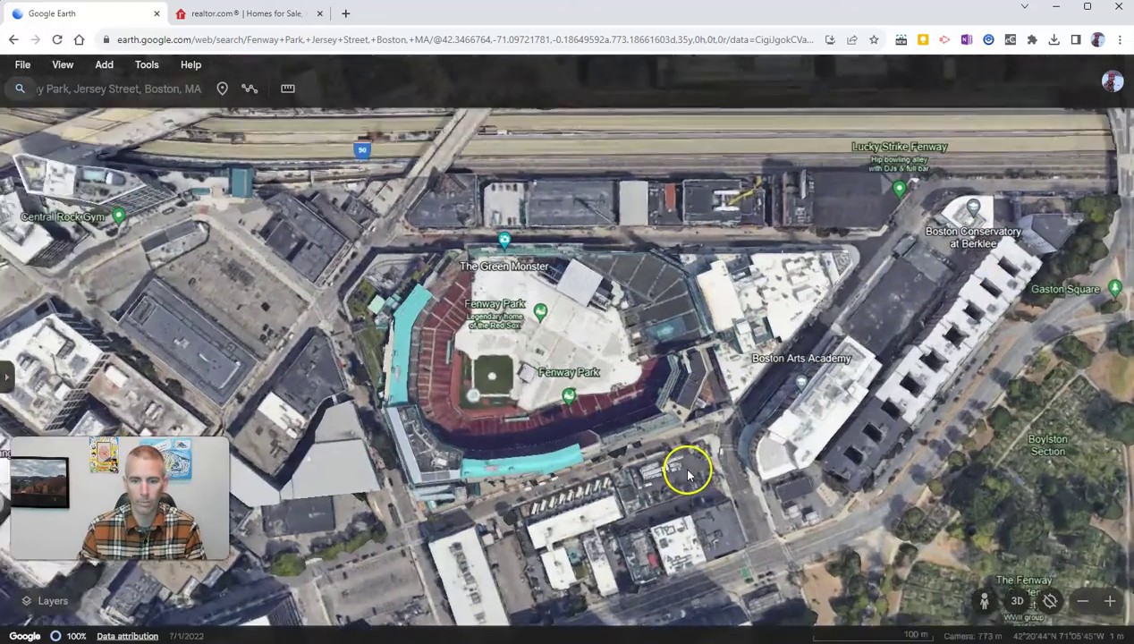
{"action": "left_click_drag", "start_coordinate": [569, 342], "coordinate": [656, 386]}
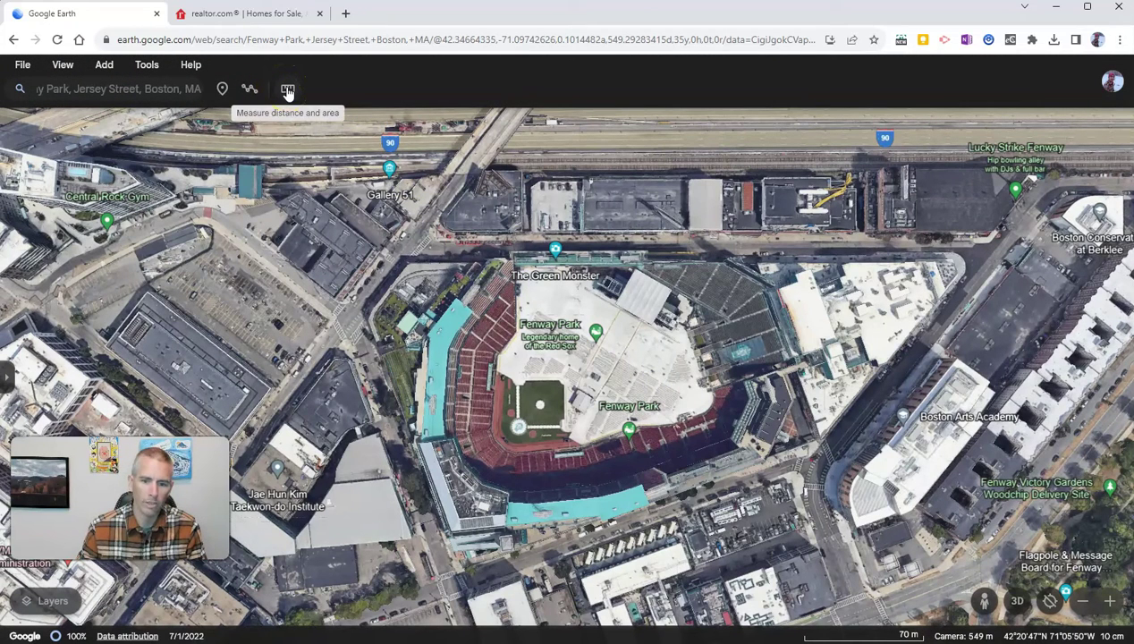
Step: Start a Fenway Park outline from the Green Monster along the west and south sides
{"action": "left_click", "coordinate": [288, 91]}
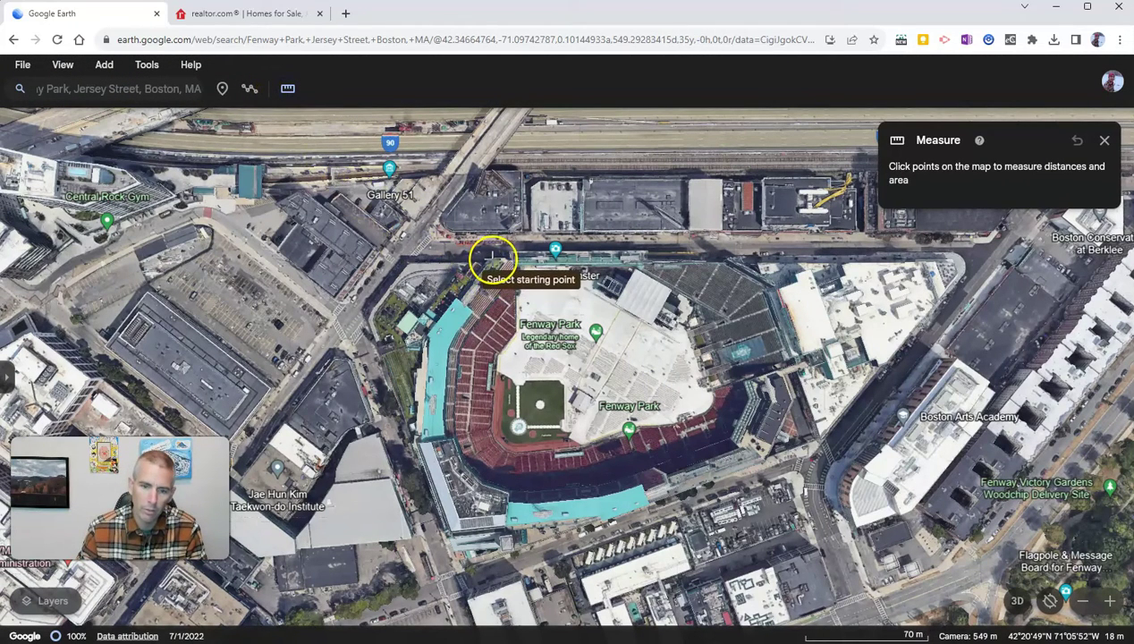
{"action": "left_click", "coordinate": [492, 258]}
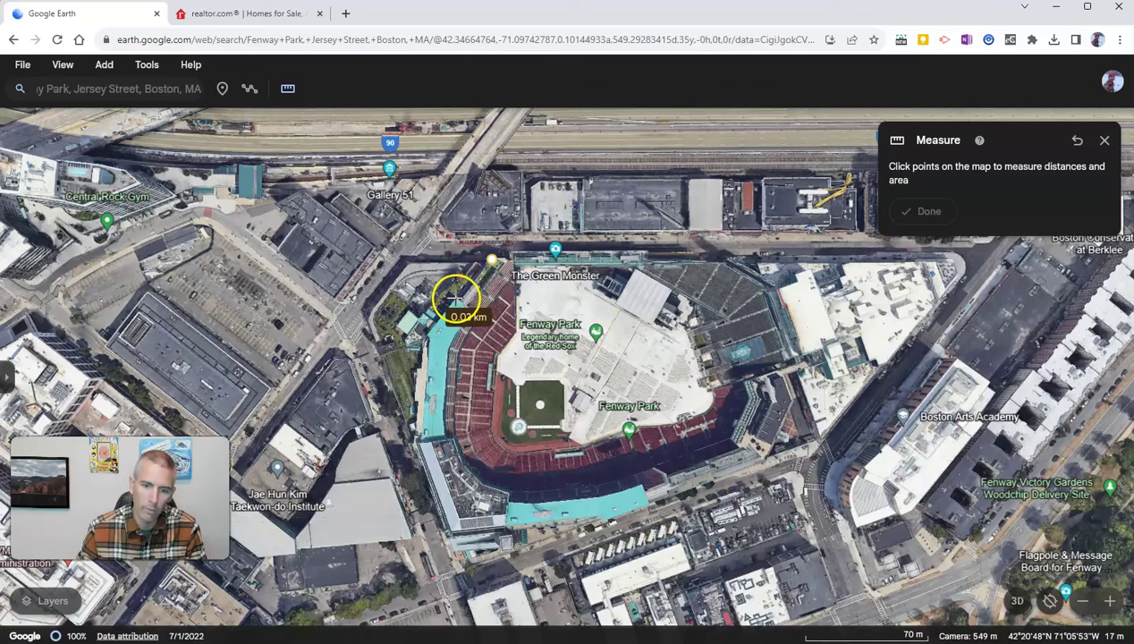
{"action": "left_click", "coordinate": [452, 302]}
{"action": "left_click", "coordinate": [427, 336]}
{"action": "left_click", "coordinate": [417, 429]}
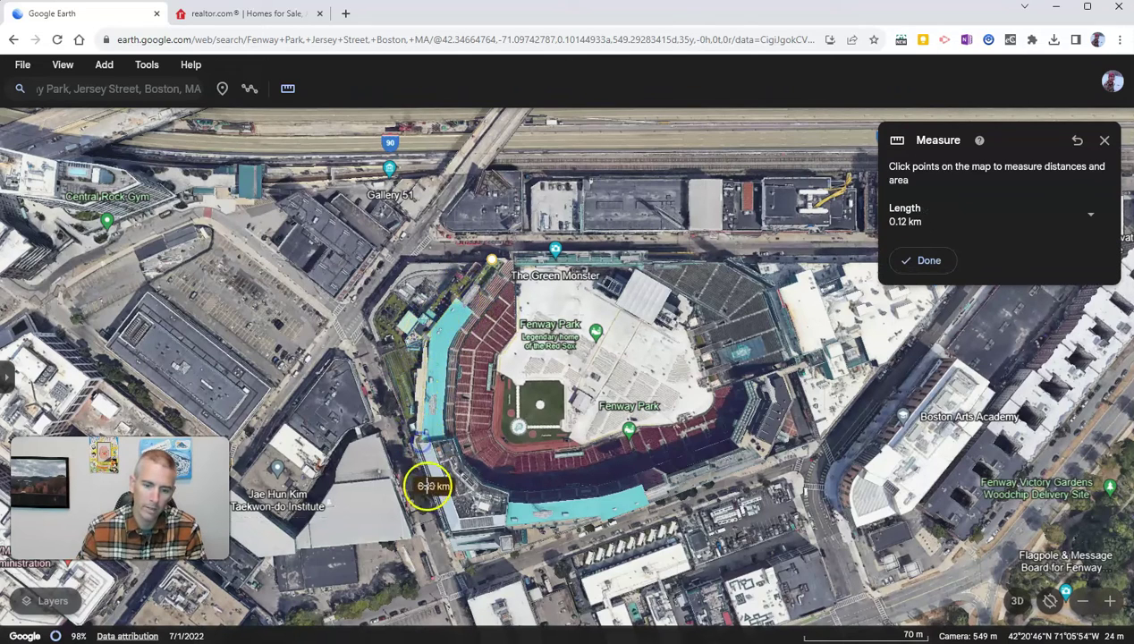
{"action": "left_click", "coordinate": [494, 532]}
{"action": "left_click", "coordinate": [555, 532]}
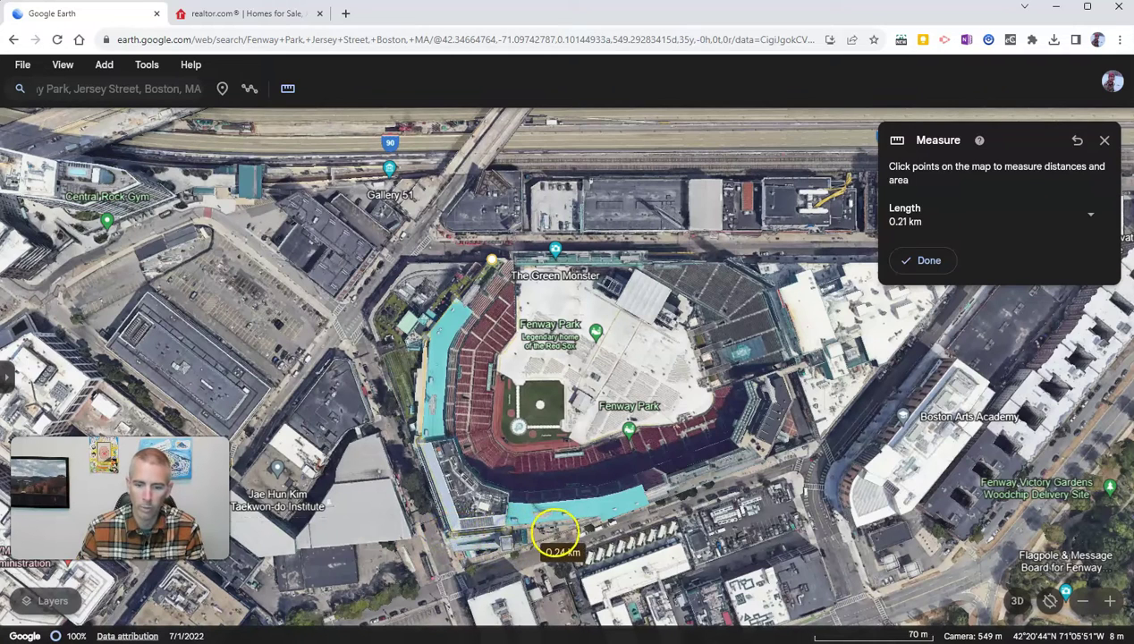
{"action": "left_click", "coordinate": [602, 525]}
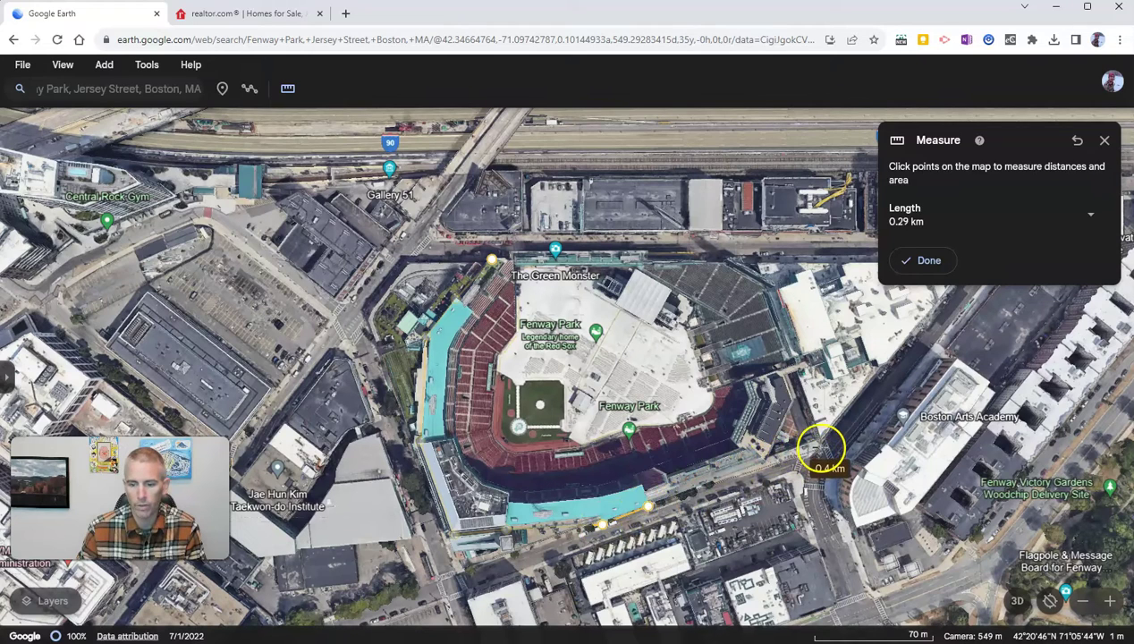
Step: Finish the outline up the east side and close it: 0.81 km perimeter, 0.04 km² area
{"action": "left_click", "coordinate": [821, 447]}
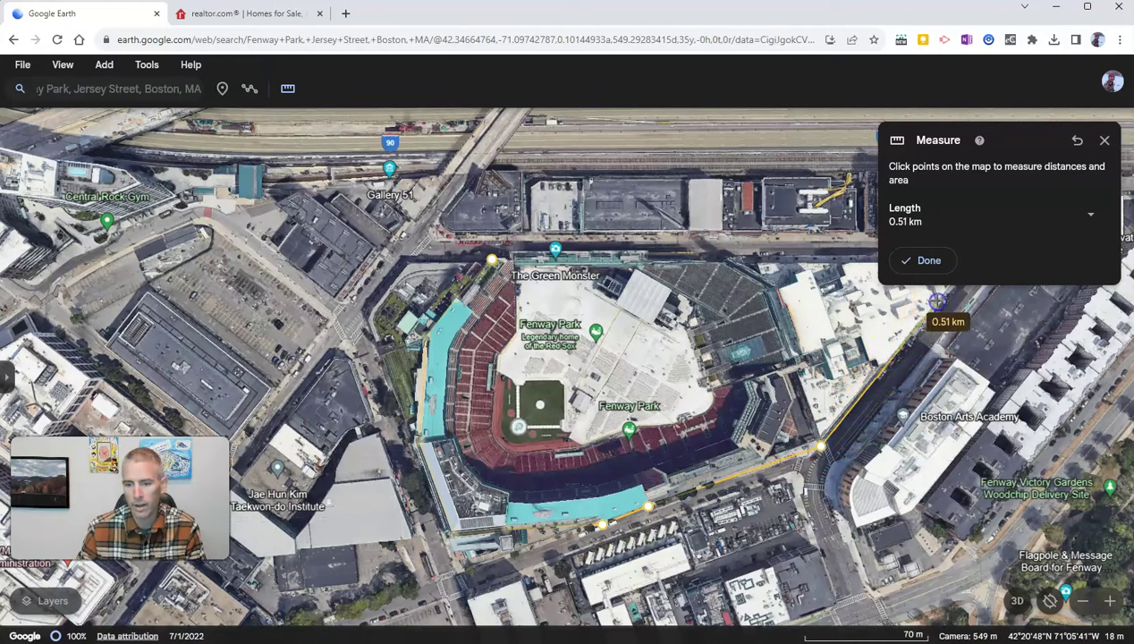
{"action": "key", "text": "Up"}
{"action": "key", "text": "Right"}
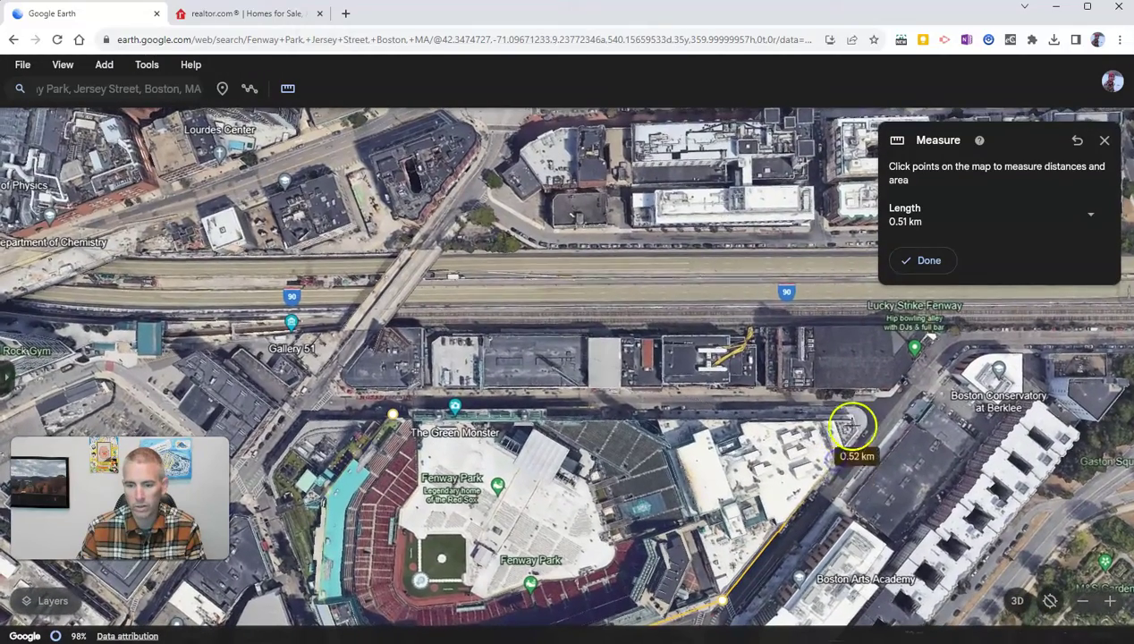
{"action": "left_click", "coordinate": [856, 420]}
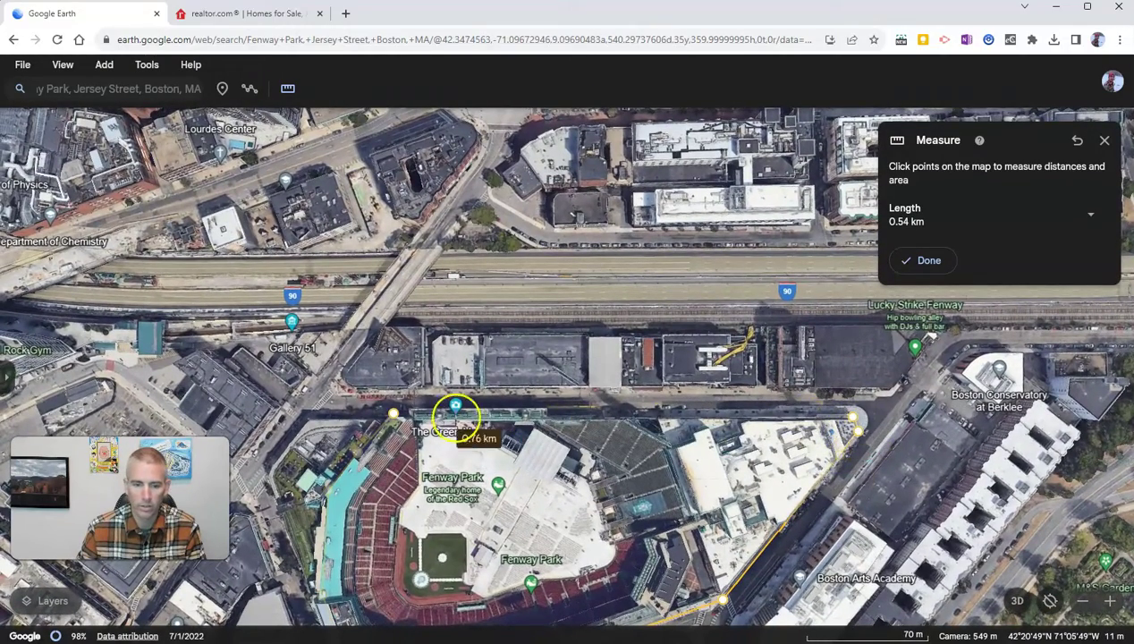
{"action": "left_click", "coordinate": [394, 416]}
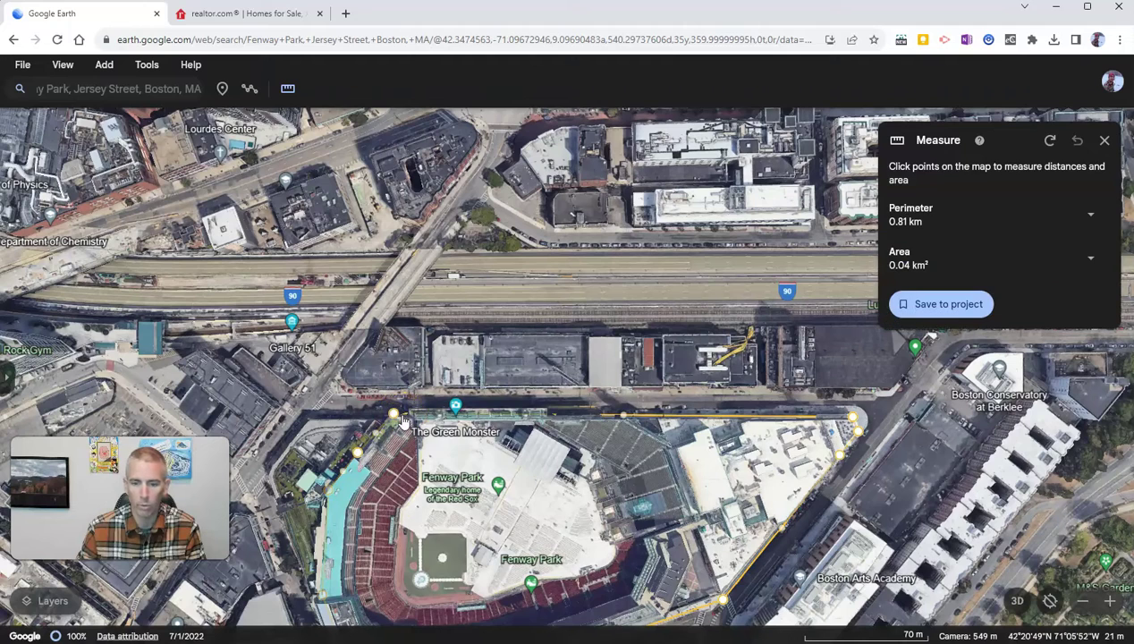
Step: Copy the 0.81 km perimeter, then switch its unit through miles to feet (2,643 ft)
{"action": "left_click", "coordinate": [1056, 218]}
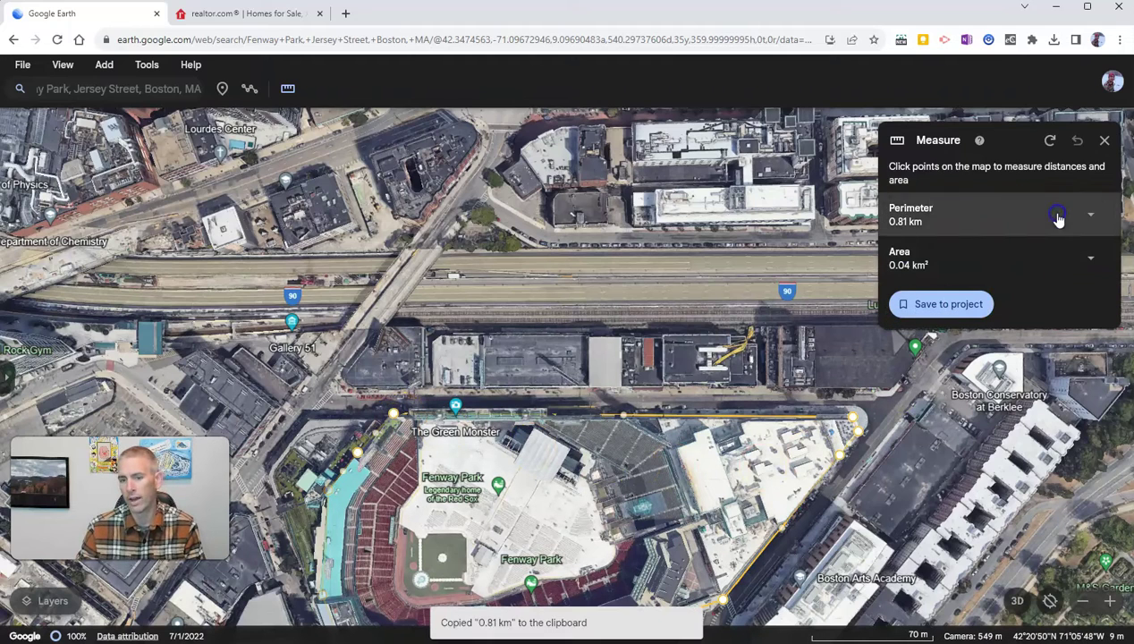
{"action": "left_click", "coordinate": [1096, 220]}
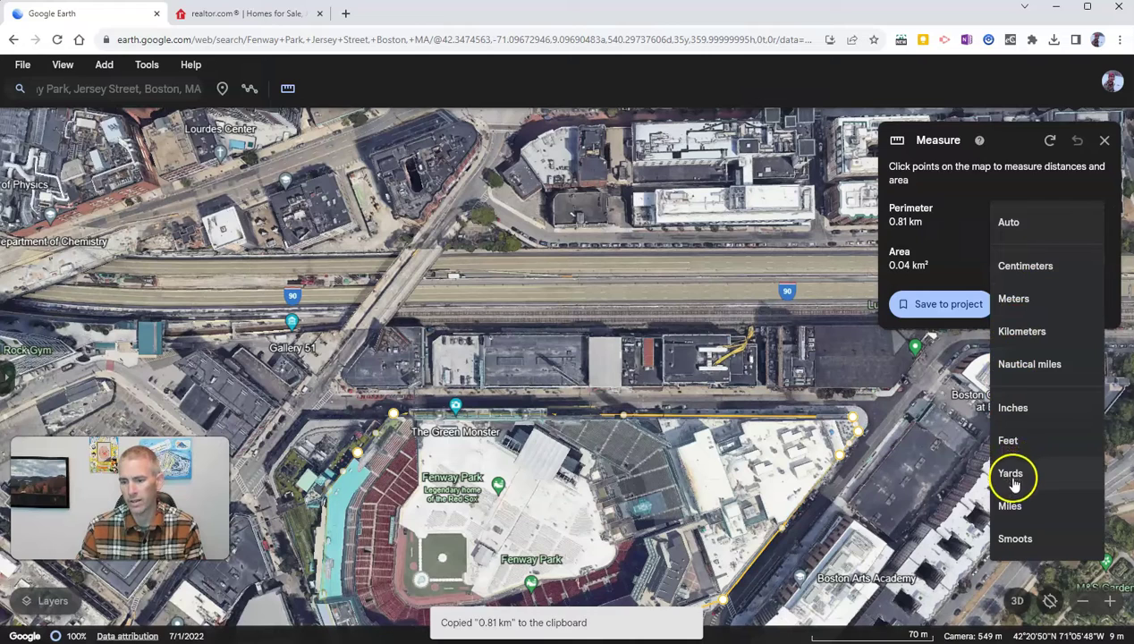
{"action": "left_click", "coordinate": [1012, 507]}
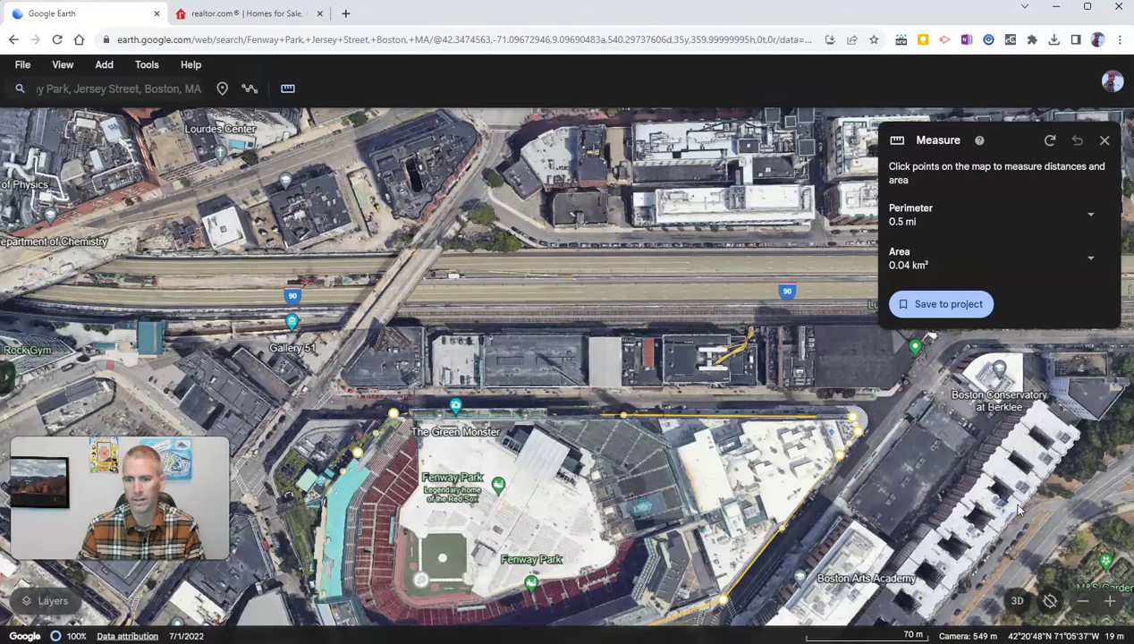
{"action": "left_click", "coordinate": [1091, 217]}
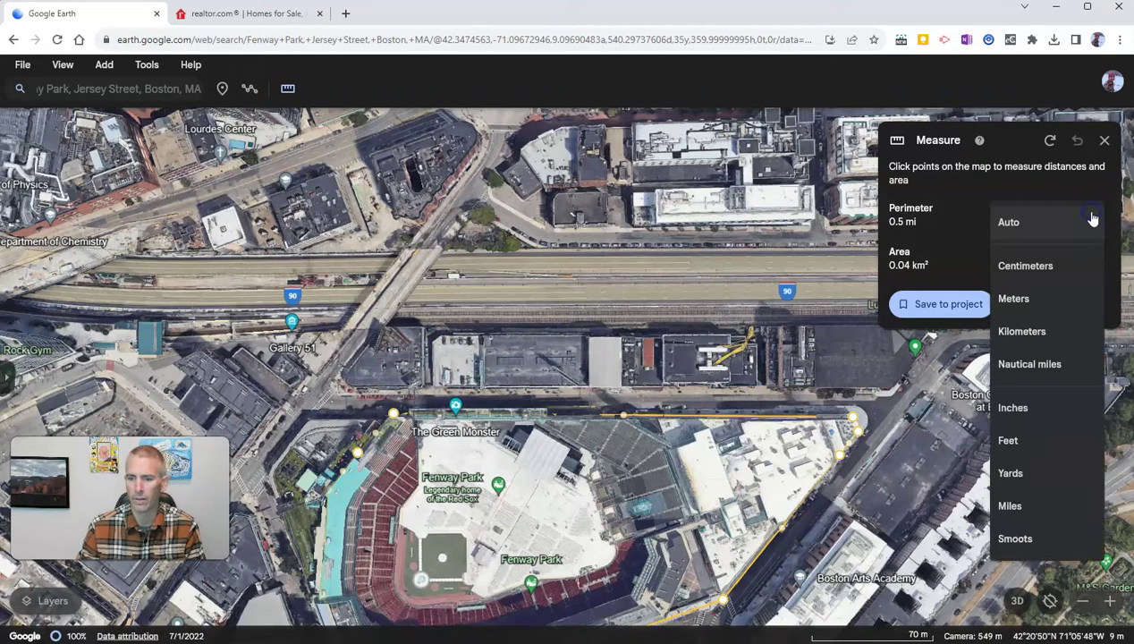
{"action": "left_click", "coordinate": [1011, 441]}
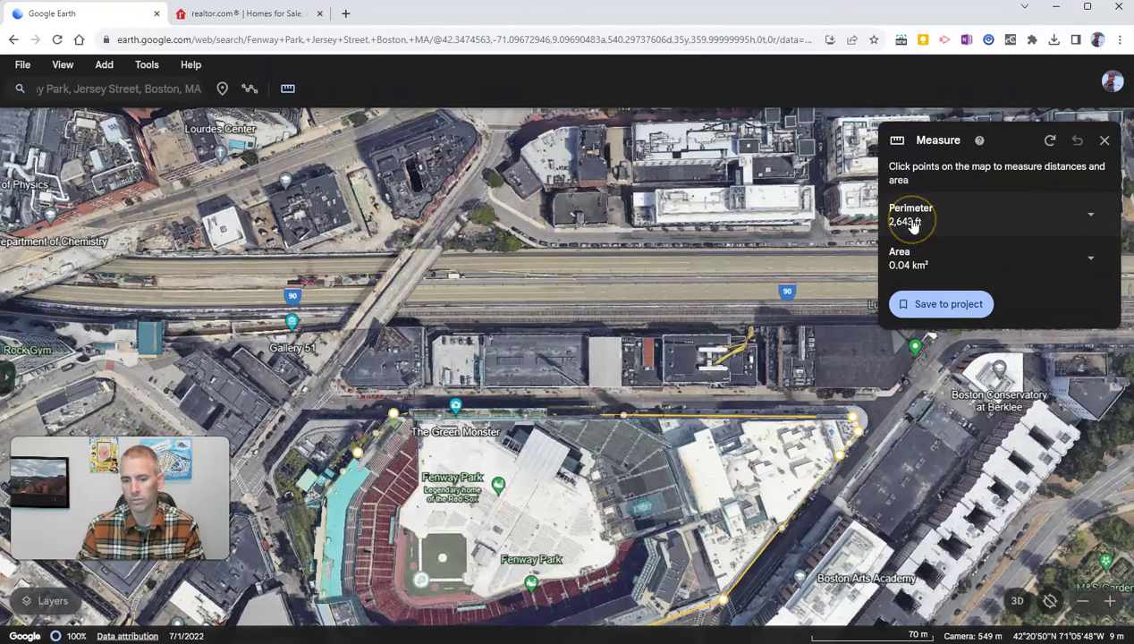
Step: Clear the outline, centre Fenway Park with the Green Monster visible, and tilt and rotate in 3D
{"action": "left_click", "coordinate": [1106, 143]}
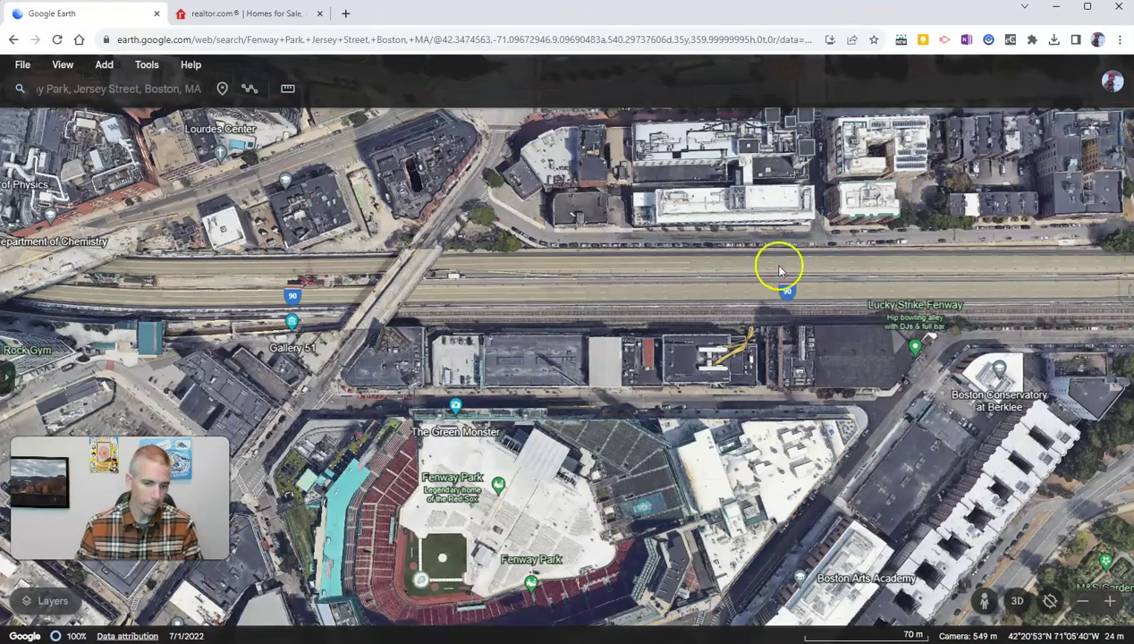
{"action": "left_click_drag", "start_coordinate": [711, 358], "coordinate": [848, 182]}
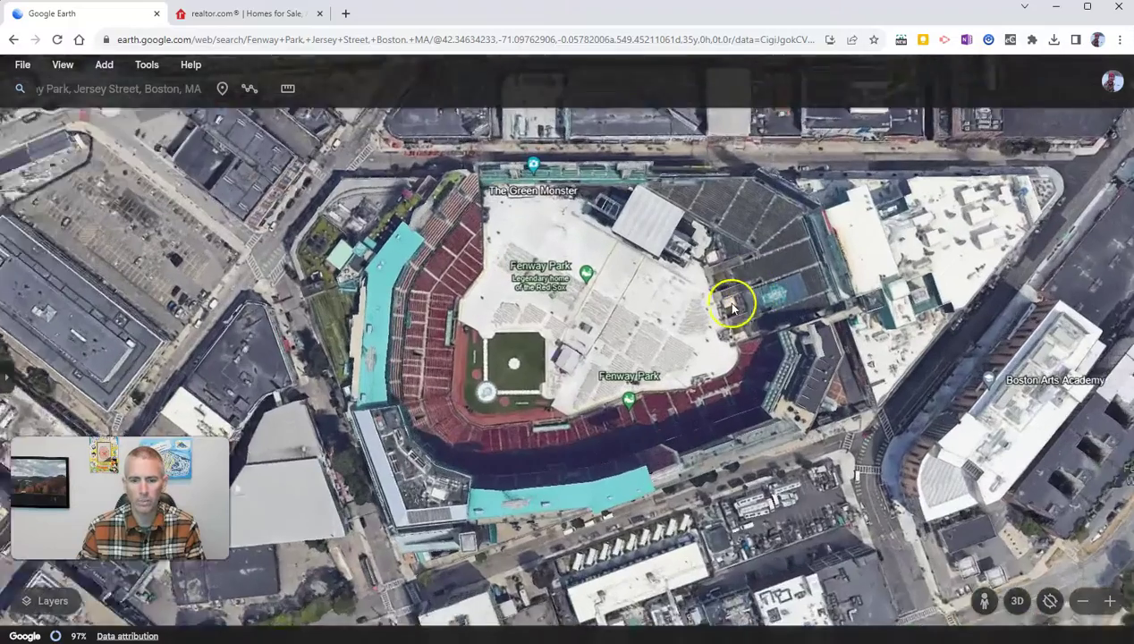
{"action": "left_click_drag", "start_coordinate": [732, 307], "coordinate": [709, 263]}
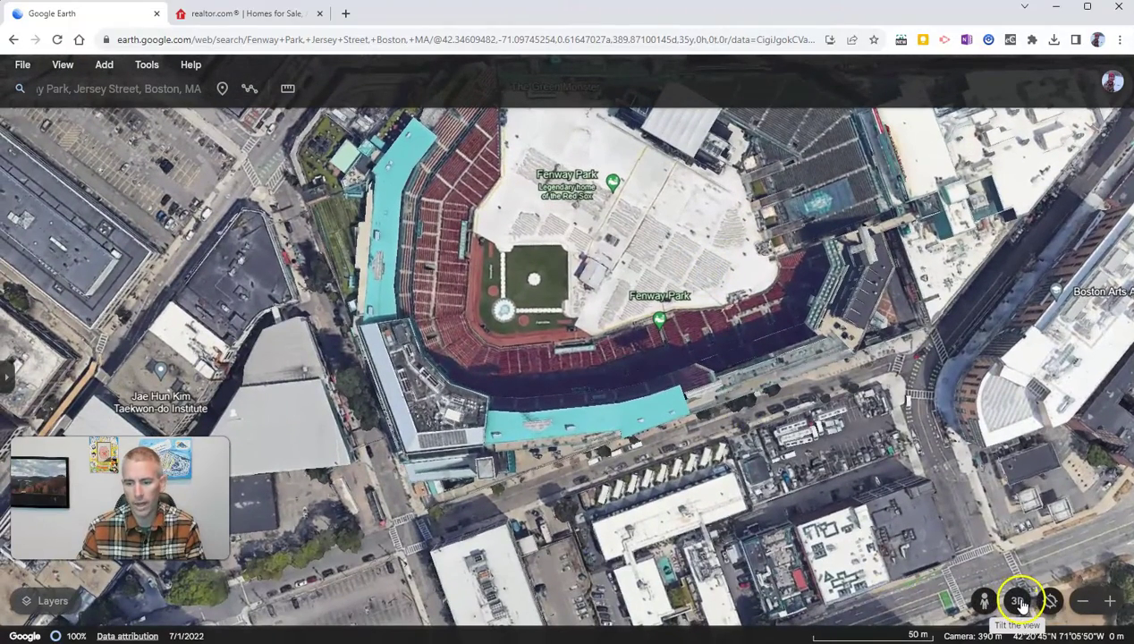
{"action": "left_click_drag", "start_coordinate": [562, 359], "coordinate": [570, 422]}
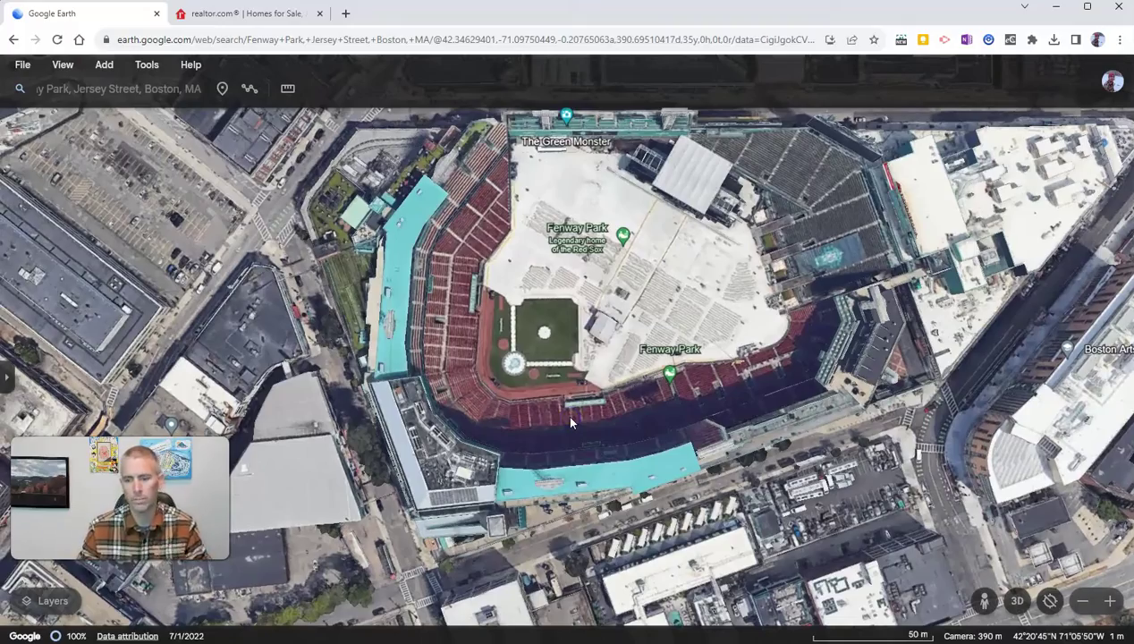
{"action": "left_click", "coordinate": [1020, 603]}
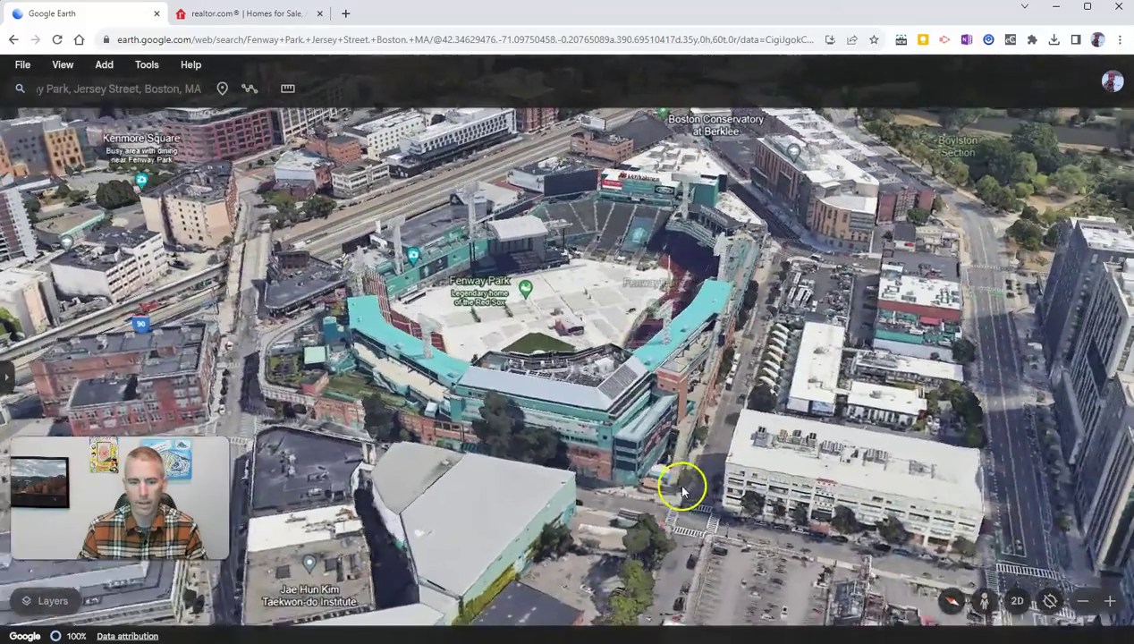
{"action": "left_click_drag", "start_coordinate": [682, 490], "coordinate": [756, 486], "text": "shift"}
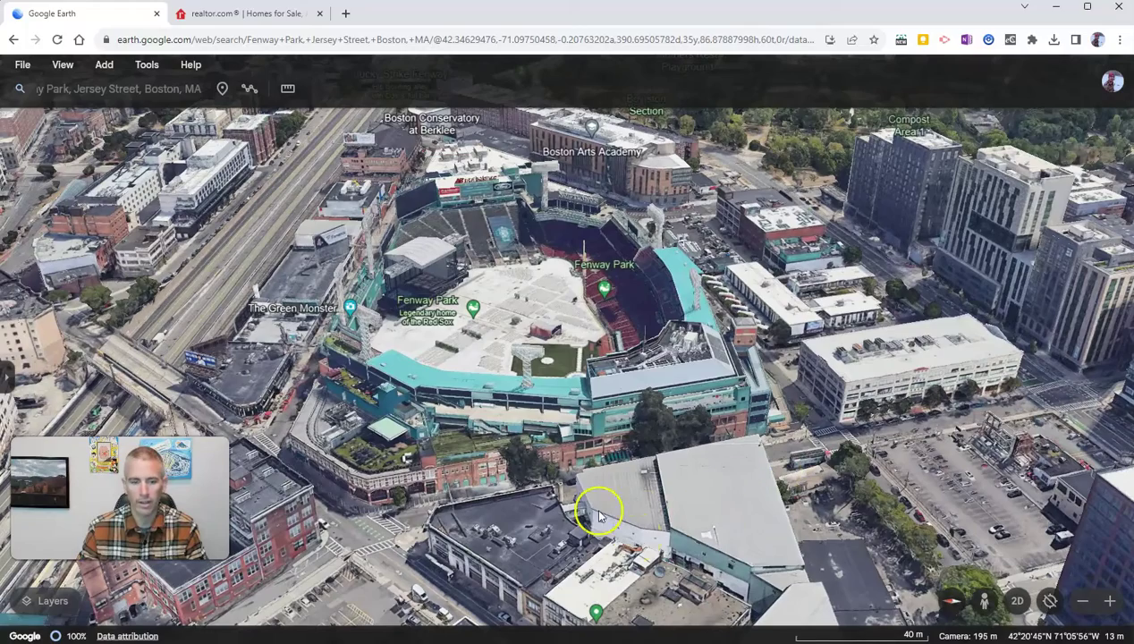
Step: Start a distance line beside Fenway Park with two points and tilt the view to 3D
{"action": "left_click", "coordinate": [287, 89]}
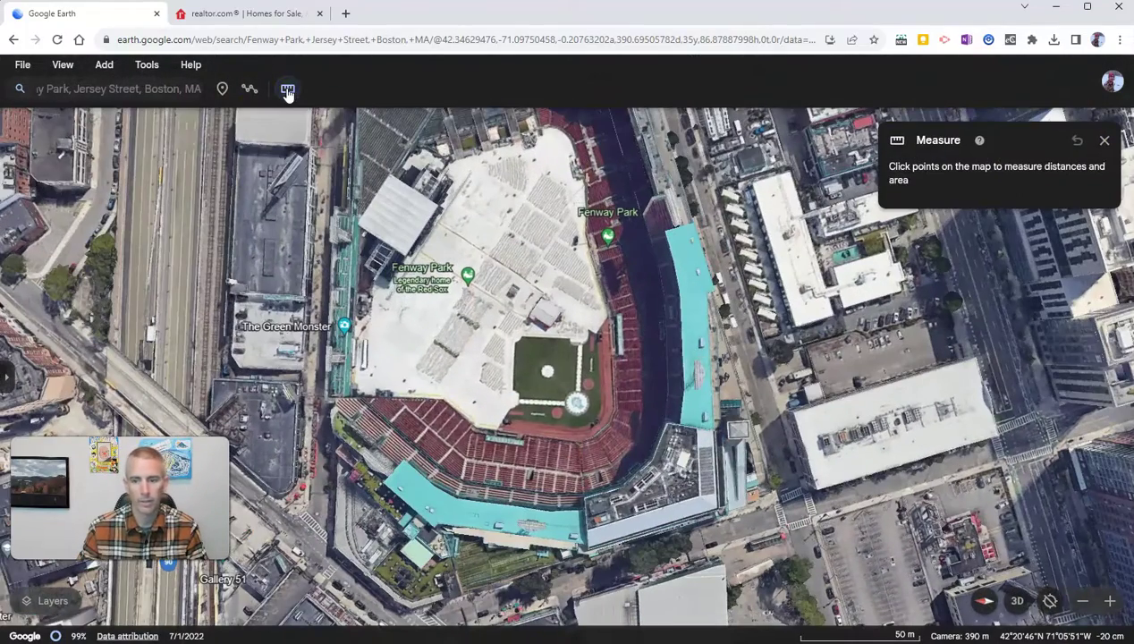
{"action": "left_click", "coordinate": [336, 452]}
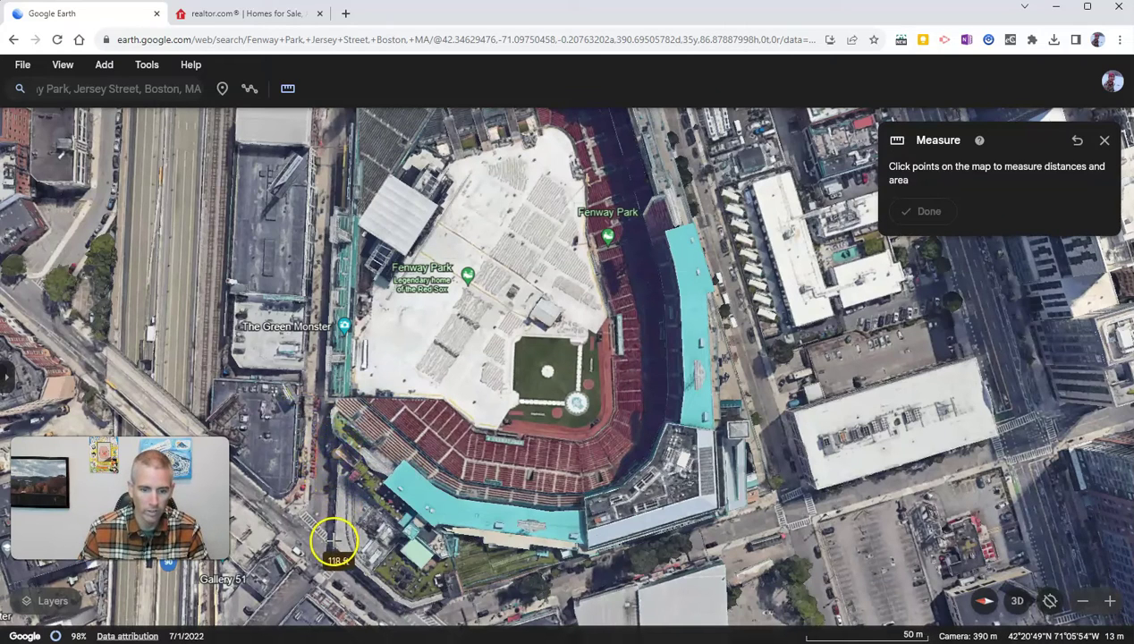
{"action": "left_click", "coordinate": [333, 544]}
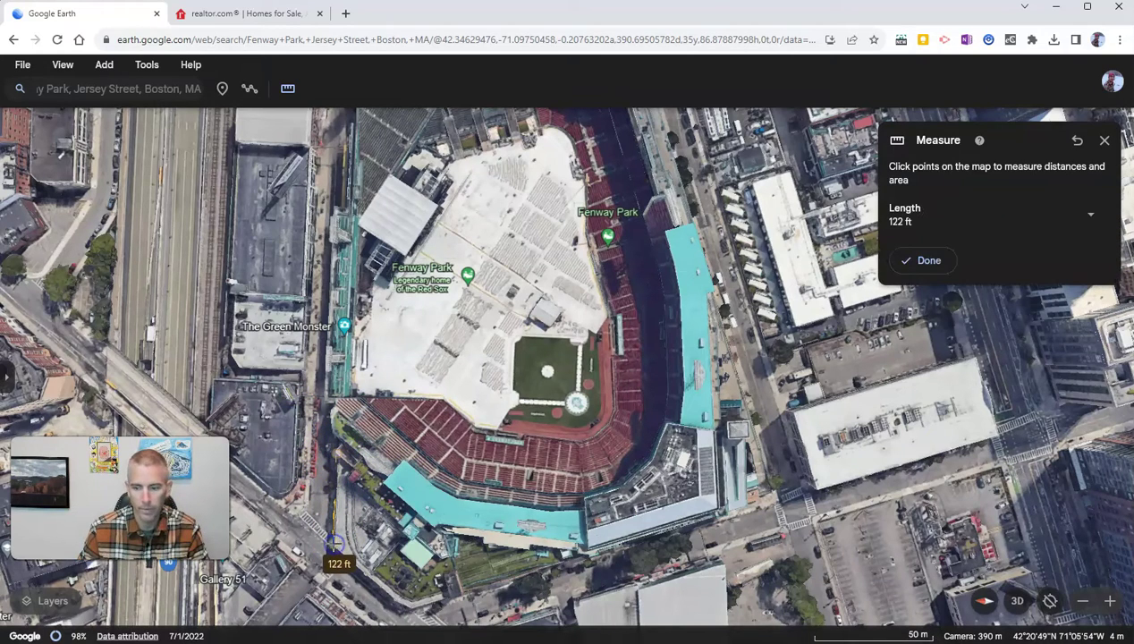
{"action": "left_click", "coordinate": [1022, 603]}
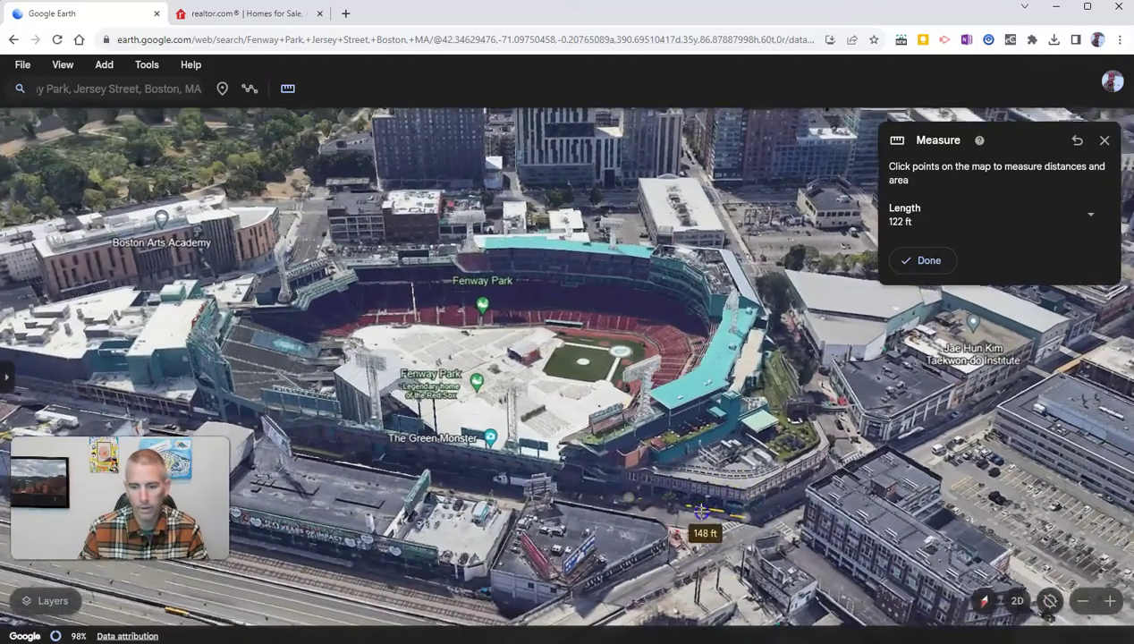
Step: Extend the line around the stadium's outer edge to 1,376 ft, then clear it and start a fresh measurement
{"action": "left_click", "coordinate": [702, 511]}
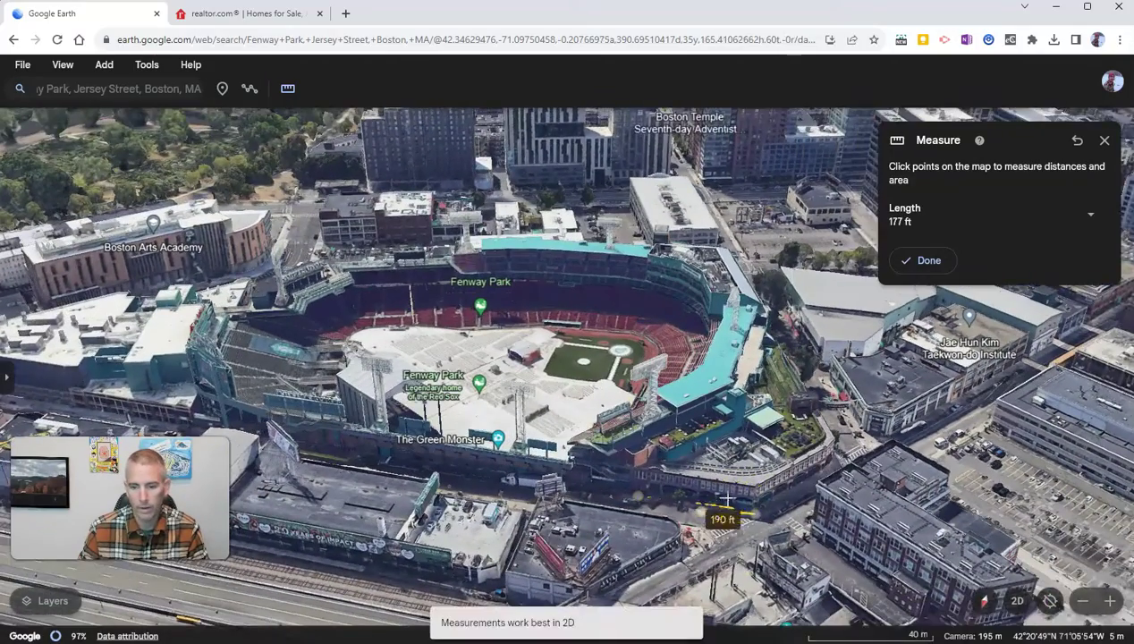
{"action": "left_click", "coordinate": [833, 458]}
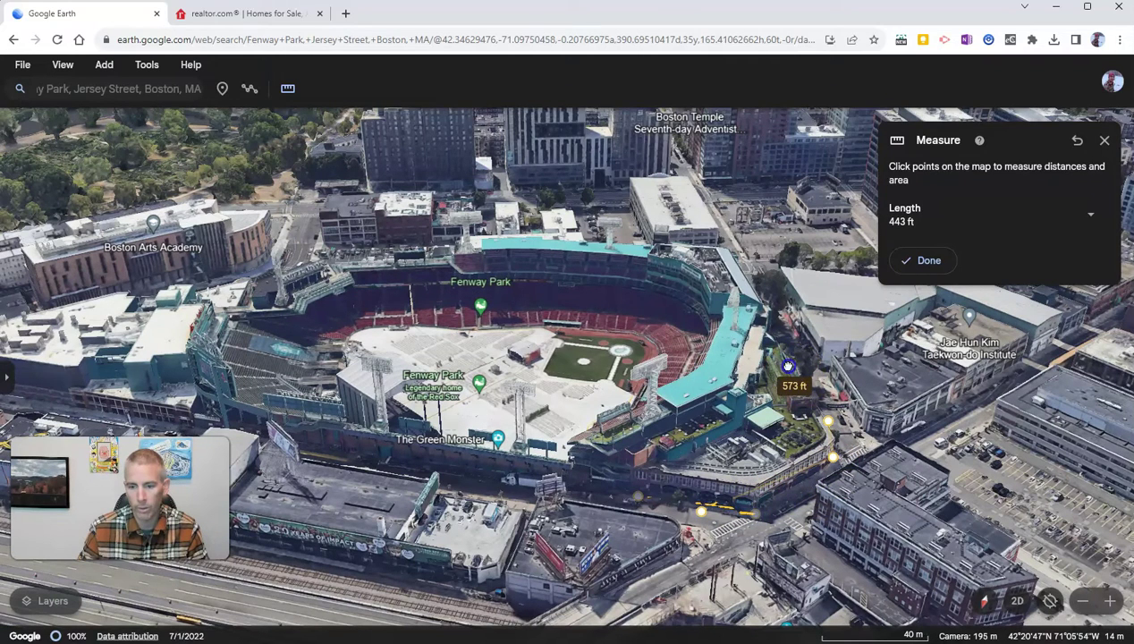
{"action": "left_click", "coordinate": [773, 312]}
{"action": "left_click", "coordinate": [735, 252]}
{"action": "left_click", "coordinate": [635, 240]}
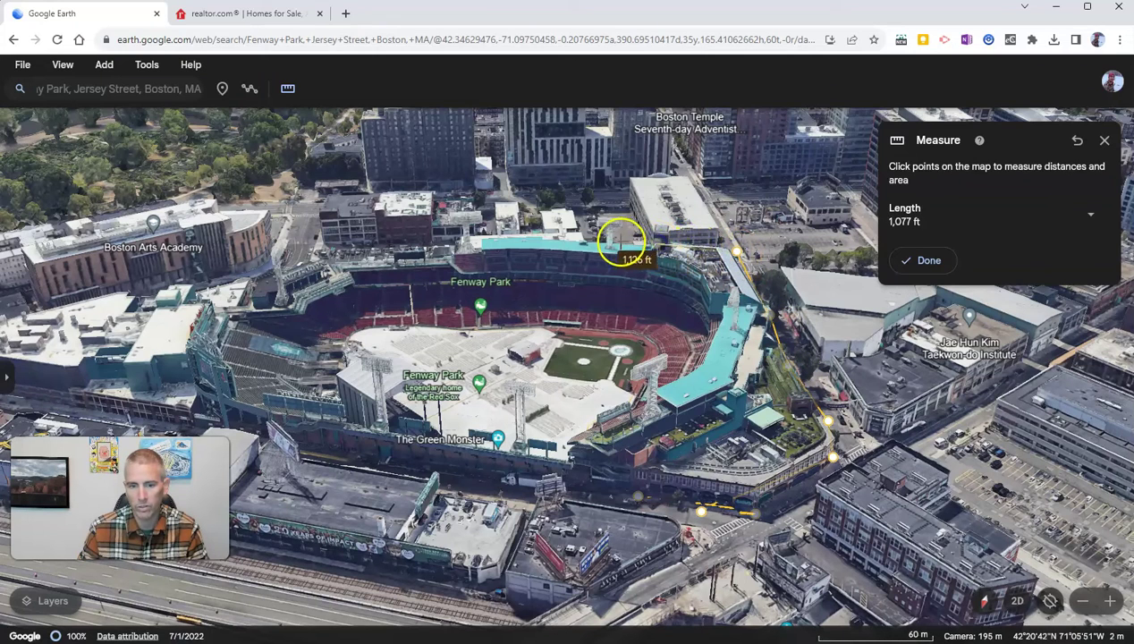
{"action": "left_click", "coordinate": [480, 240]}
{"action": "left_click", "coordinate": [919, 263]}
{"action": "left_click", "coordinate": [1106, 141]}
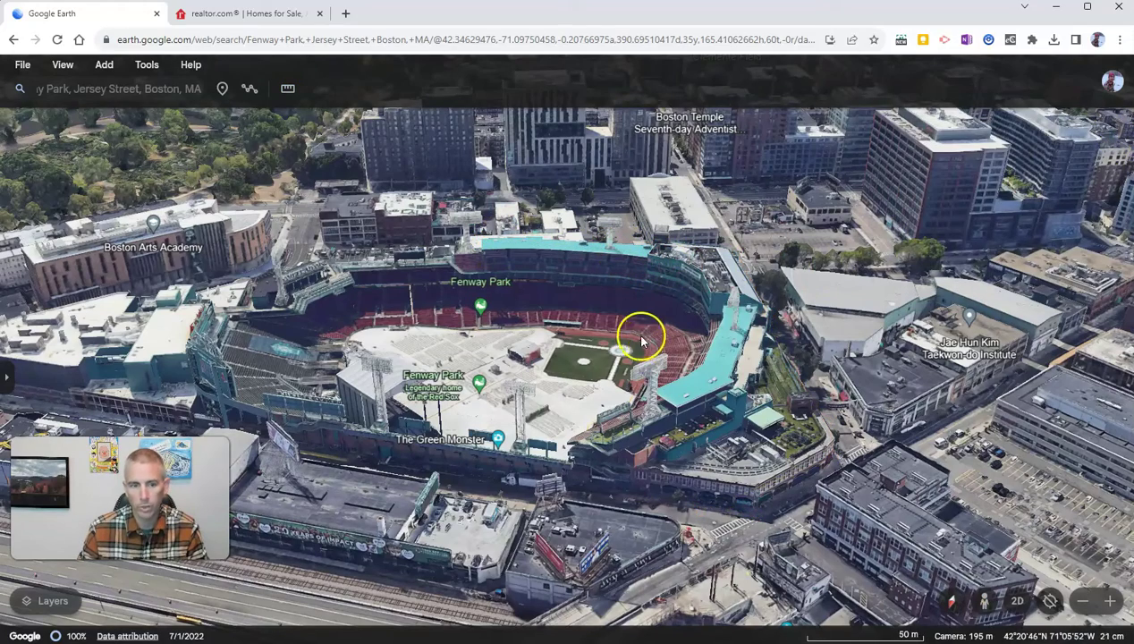
{"action": "left_click", "coordinate": [287, 88]}
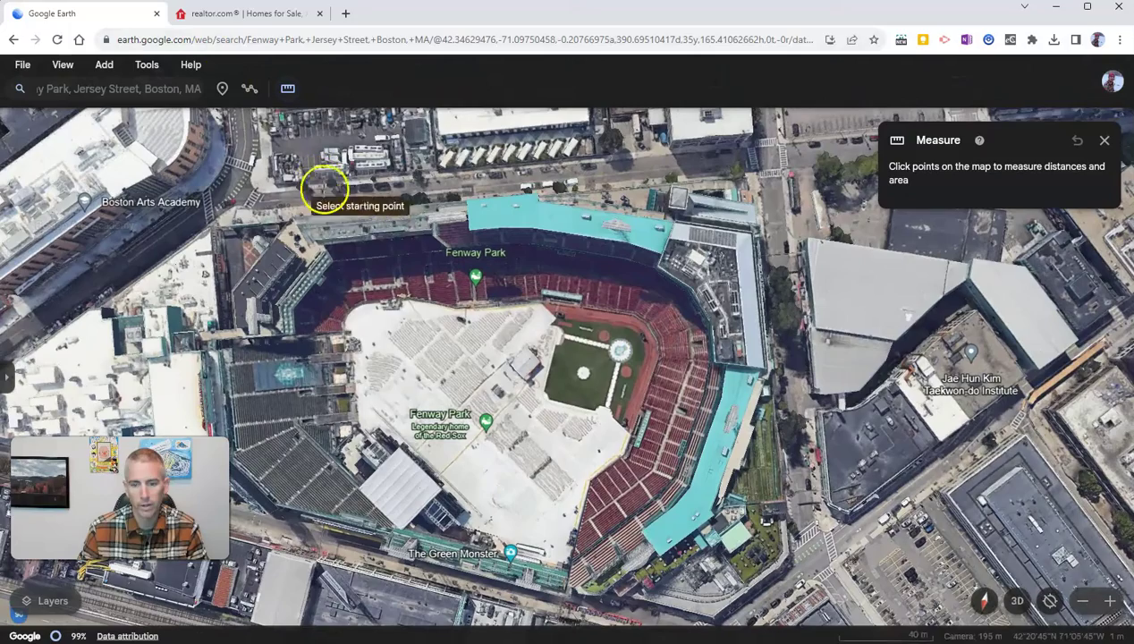
Step: In 3D, outline a small closed shape in the right-field seats
{"action": "left_click", "coordinate": [1019, 602]}
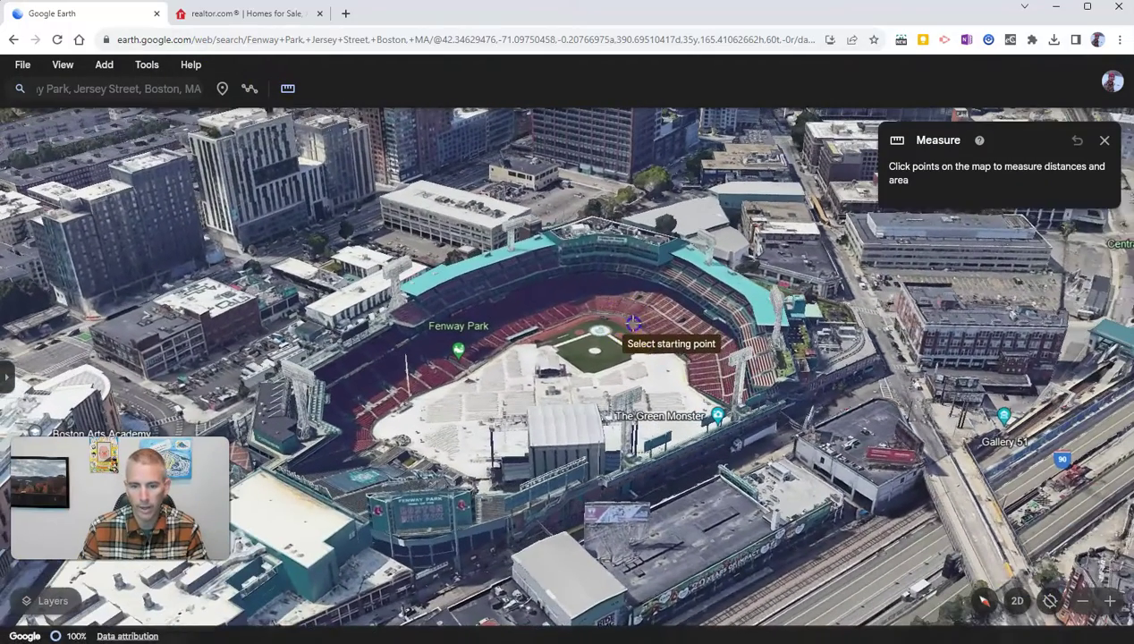
{"action": "left_click", "coordinate": [632, 322]}
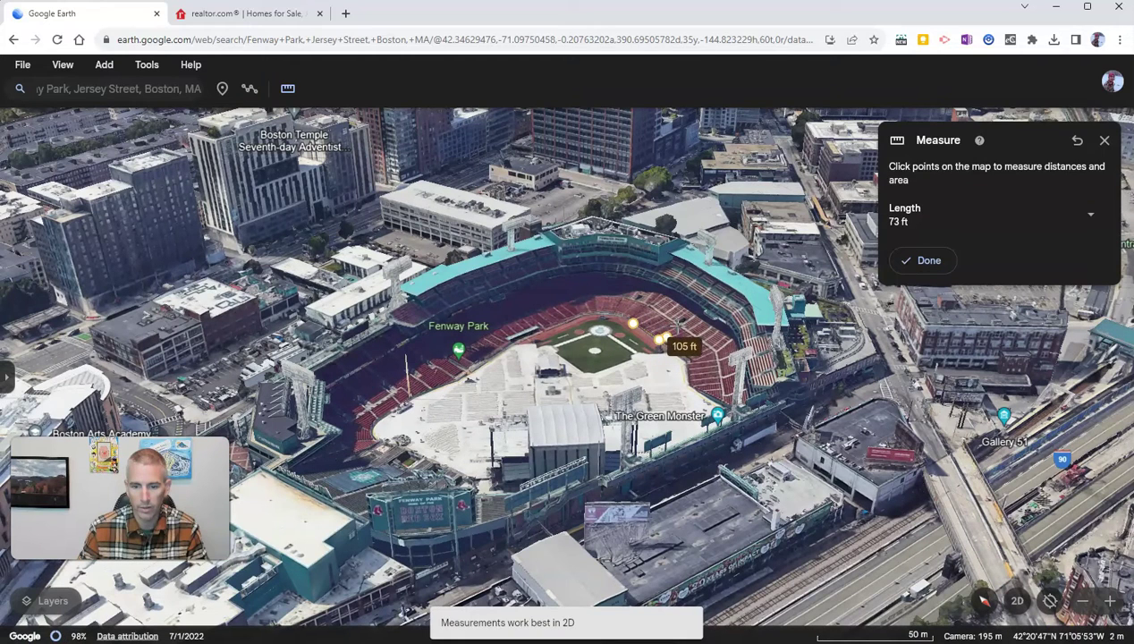
{"action": "left_click", "coordinate": [680, 324]}
{"action": "left_click", "coordinate": [633, 323]}
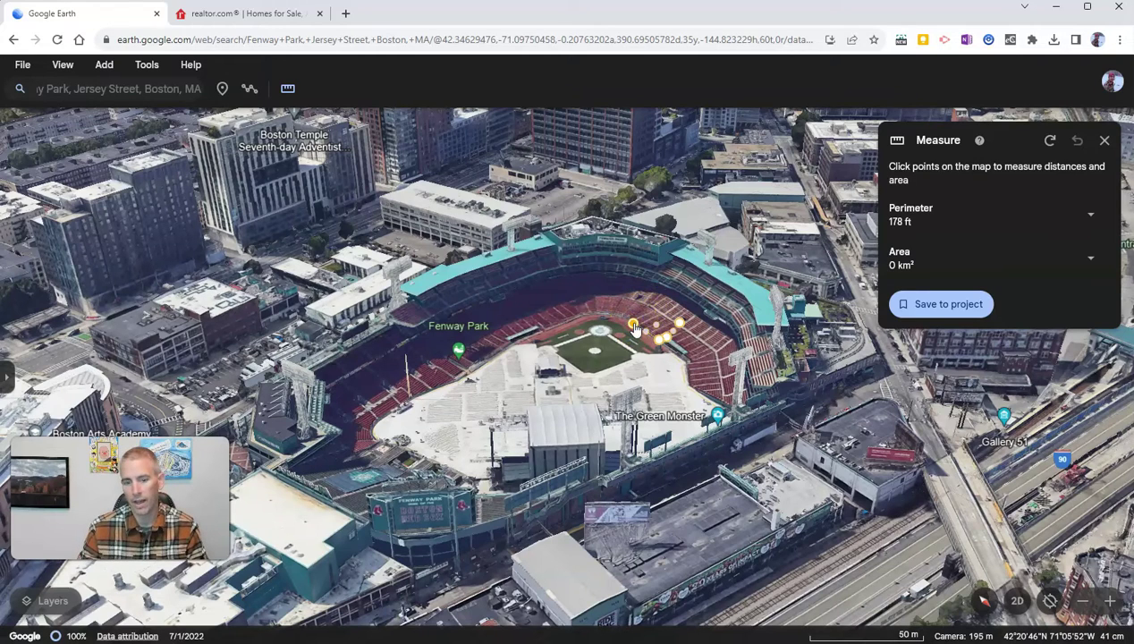
Step: Place further points across the stands for a 178 ft measurement, then dismiss Measure
{"action": "left_click", "coordinate": [643, 322]}
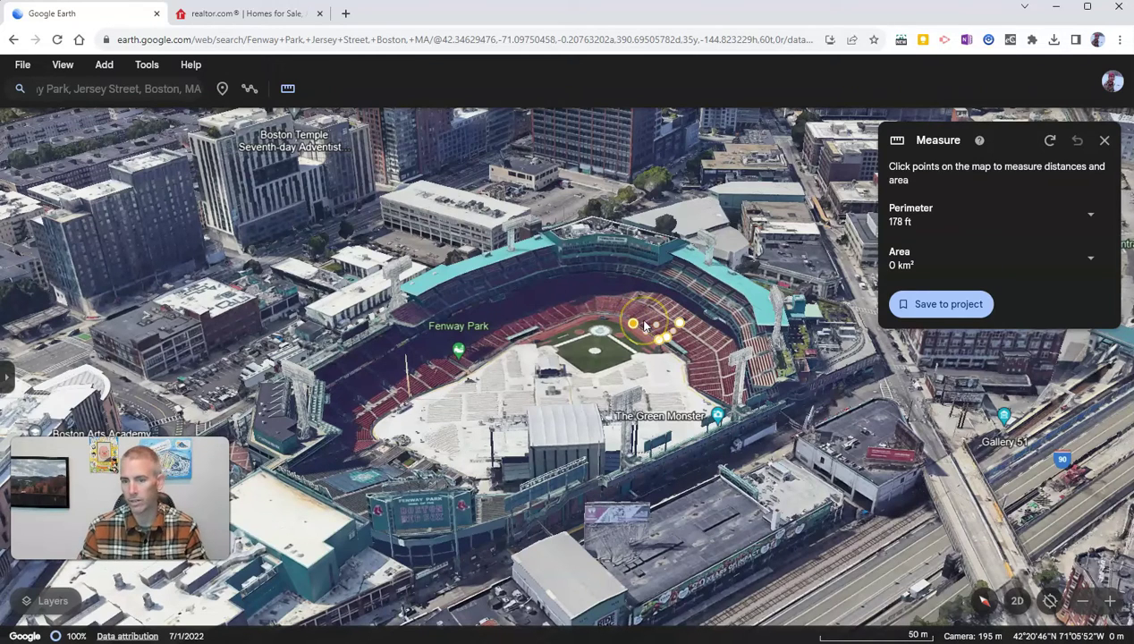
{"action": "left_click", "coordinate": [873, 246]}
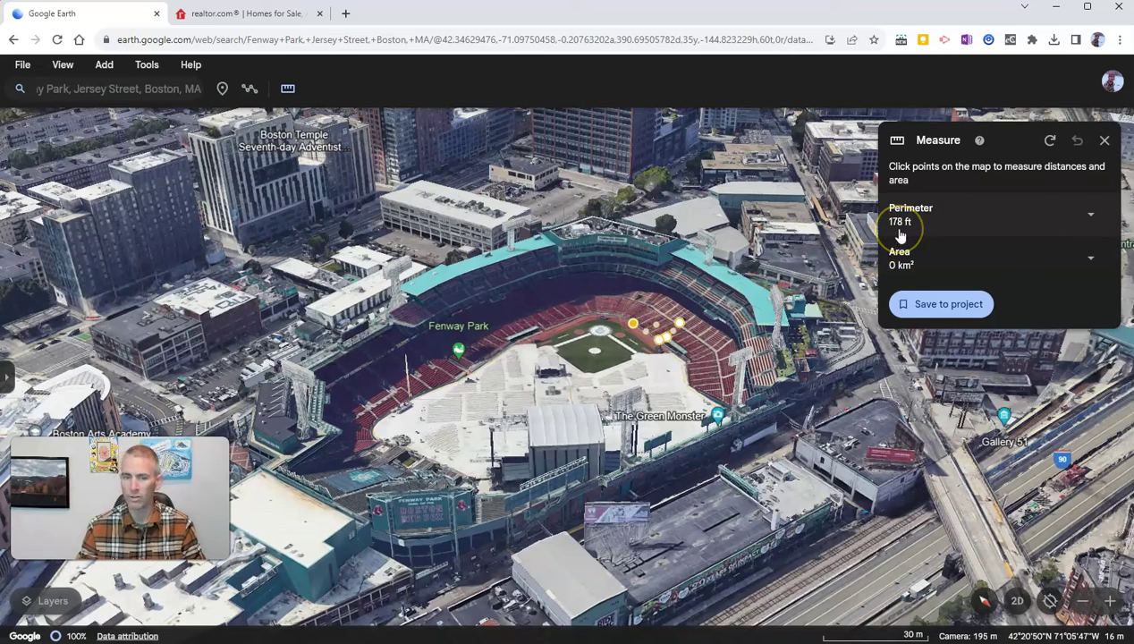
{"action": "left_click", "coordinate": [716, 372]}
{"action": "left_click", "coordinate": [634, 322]}
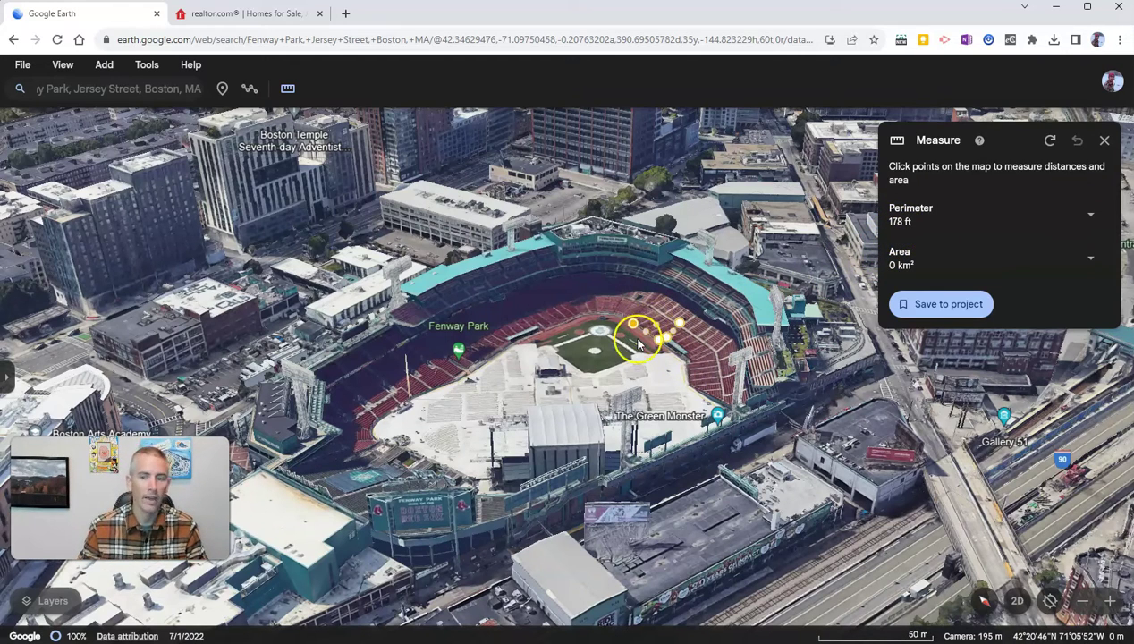
{"action": "left_click", "coordinate": [1105, 141]}
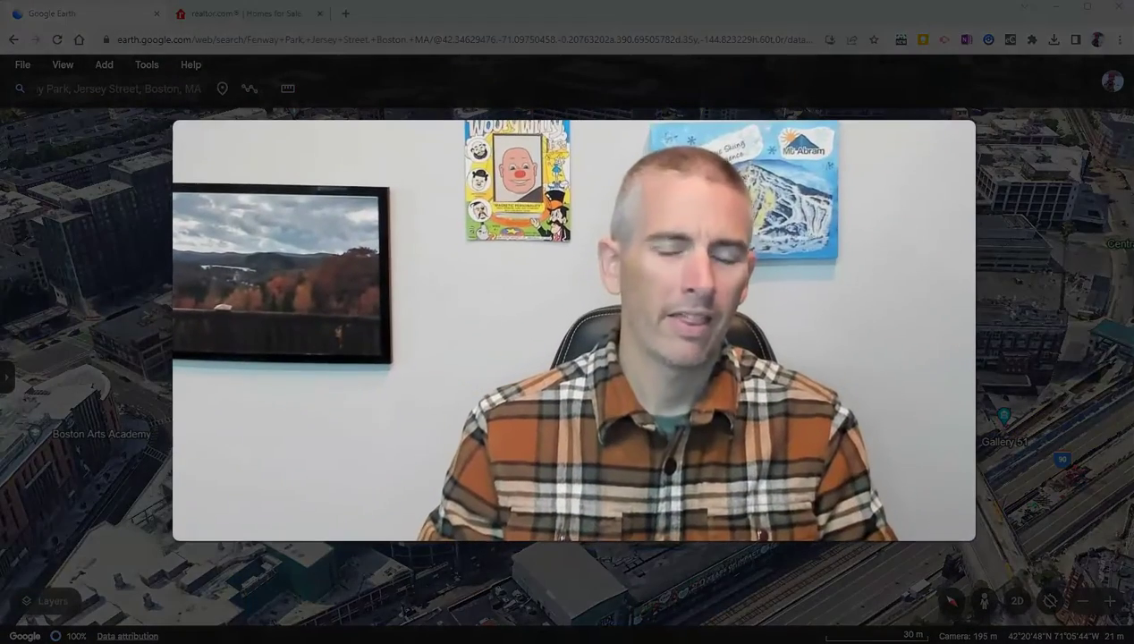